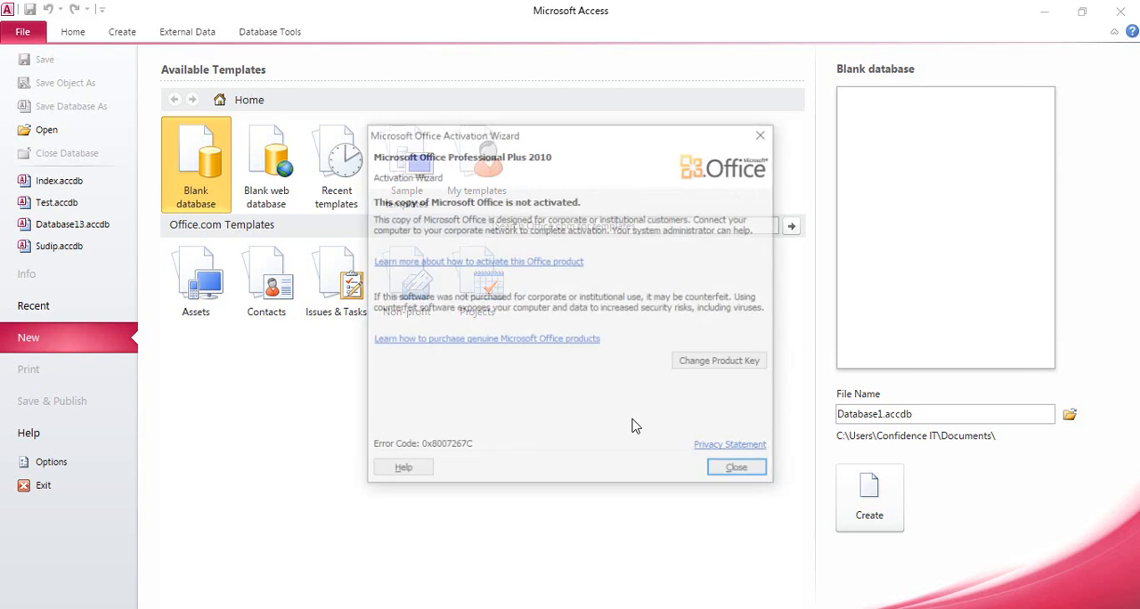
Dismiss the Office activation notice and open the recent database Index.accdb, ready to create a new object.
{"action": "left_click", "coordinate": [758, 468]}
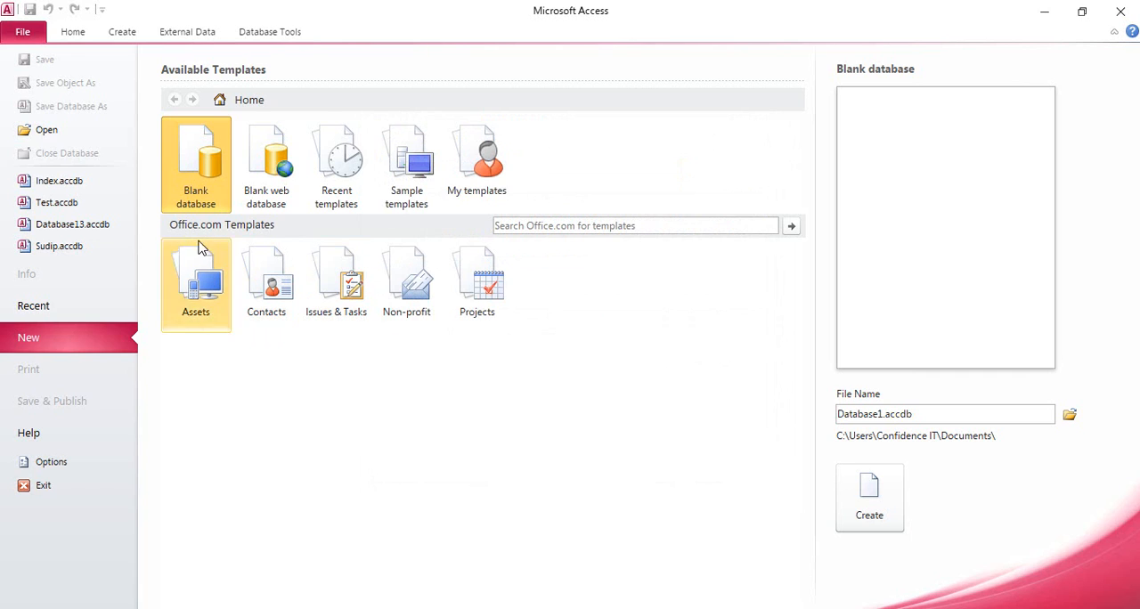
{"action": "left_click", "coordinate": [92, 183]}
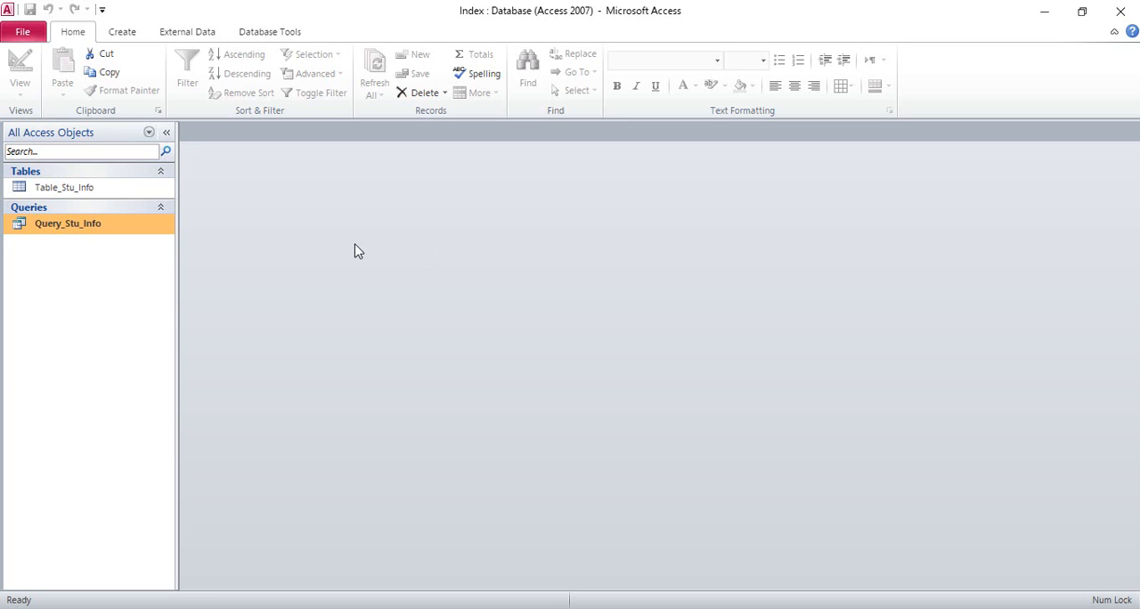
{"action": "left_click", "coordinate": [123, 32]}
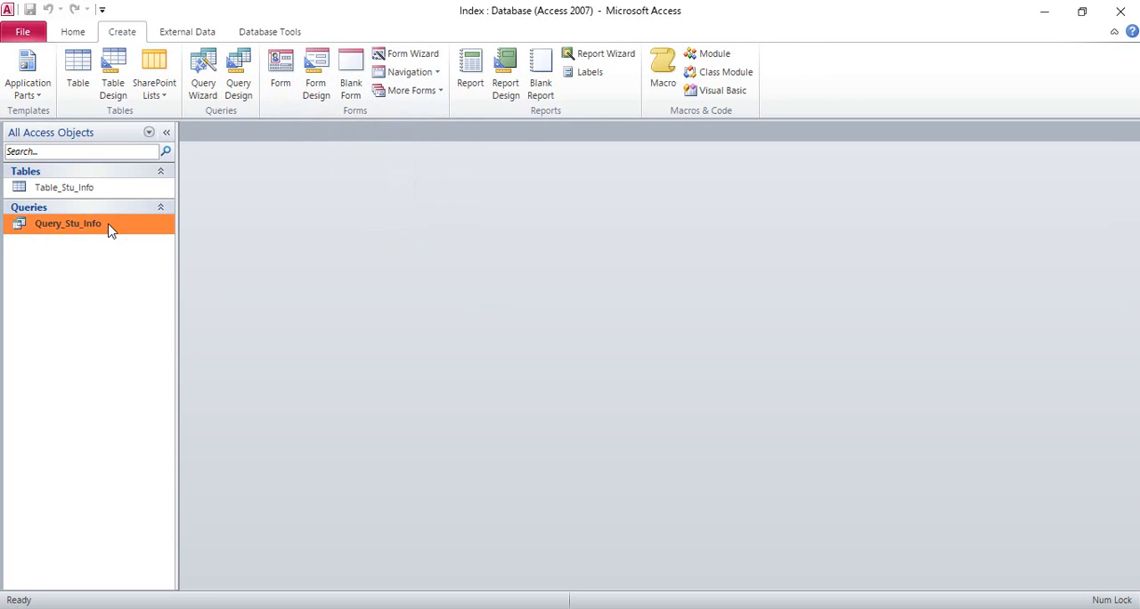
{"action": "left_click", "coordinate": [106, 191]}
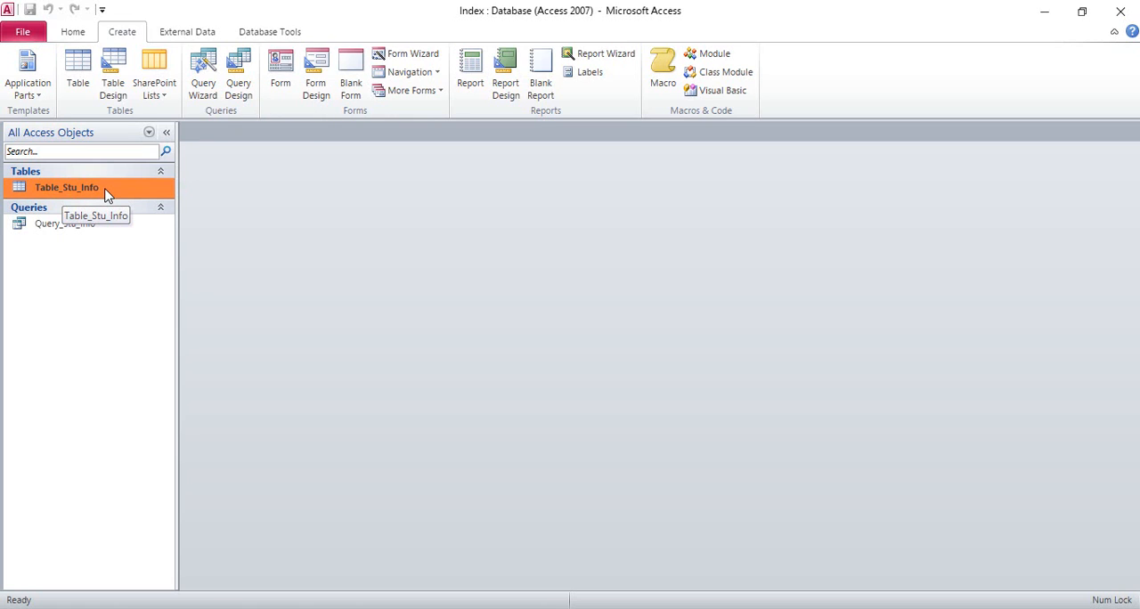
{"action": "left_click", "coordinate": [109, 226]}
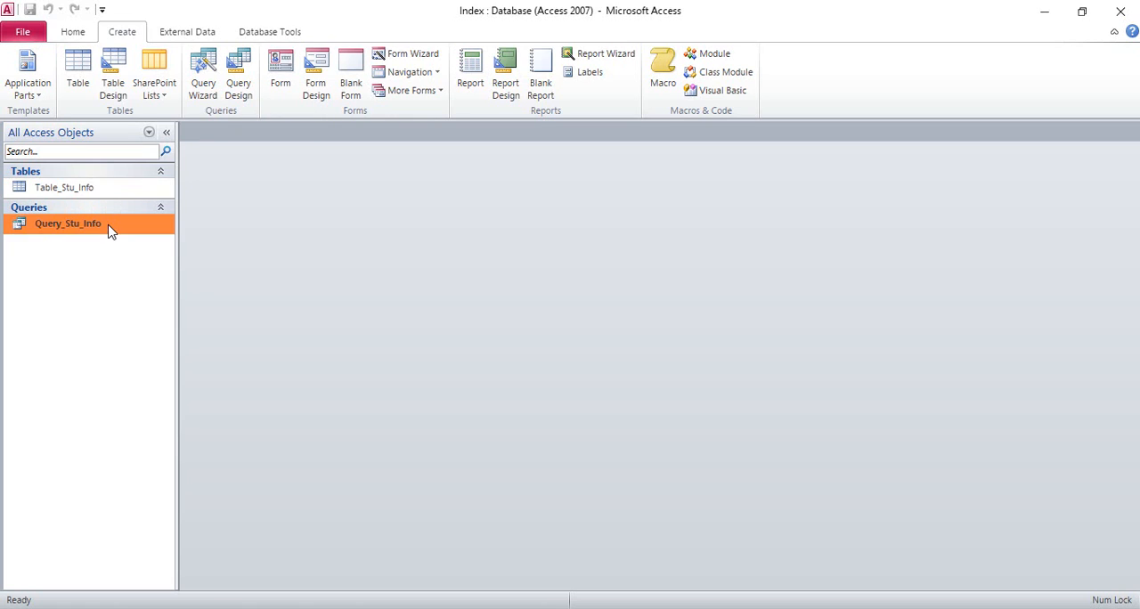
{"action": "left_click", "coordinate": [110, 191]}
{"action": "left_click", "coordinate": [119, 225]}
{"action": "left_click", "coordinate": [105, 193]}
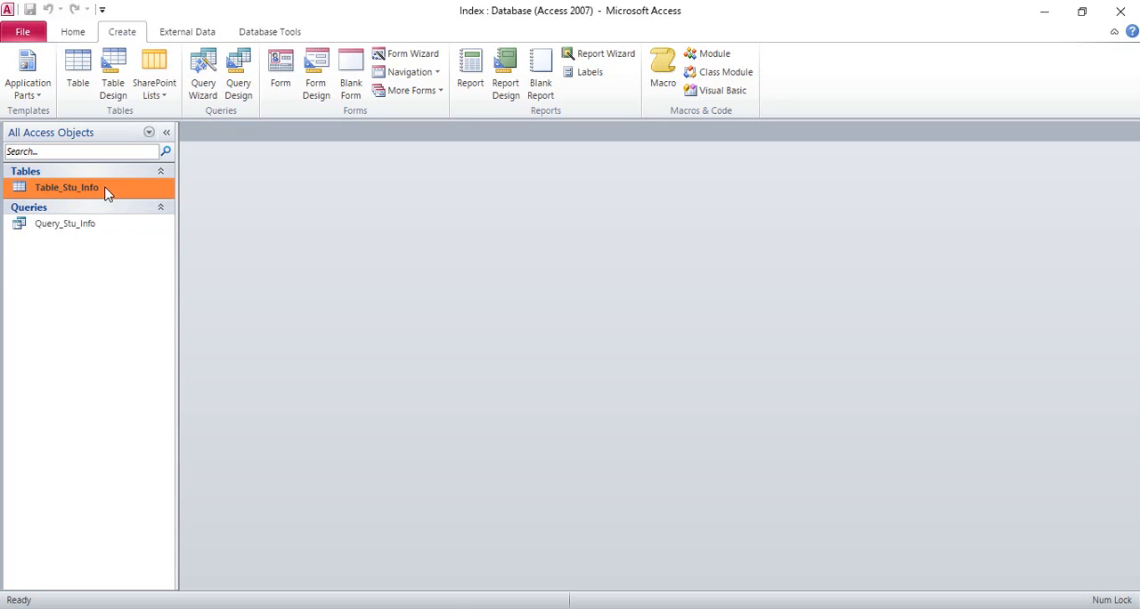
{"action": "left_click", "coordinate": [122, 228]}
{"action": "left_click", "coordinate": [114, 194]}
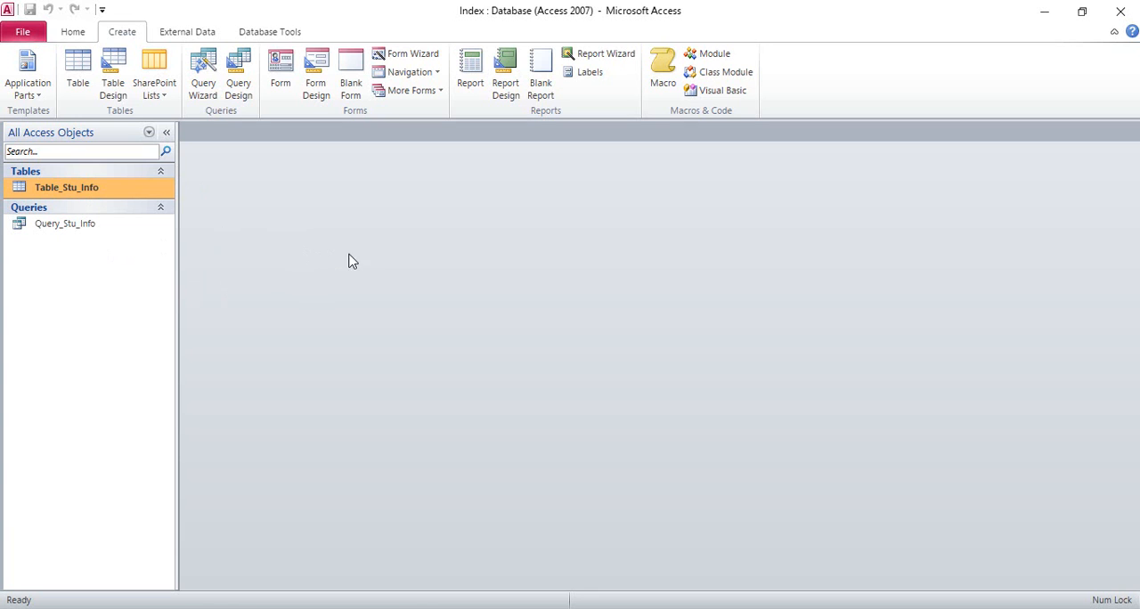
Create a new blank form in Design View.
{"action": "left_click", "coordinate": [317, 88]}
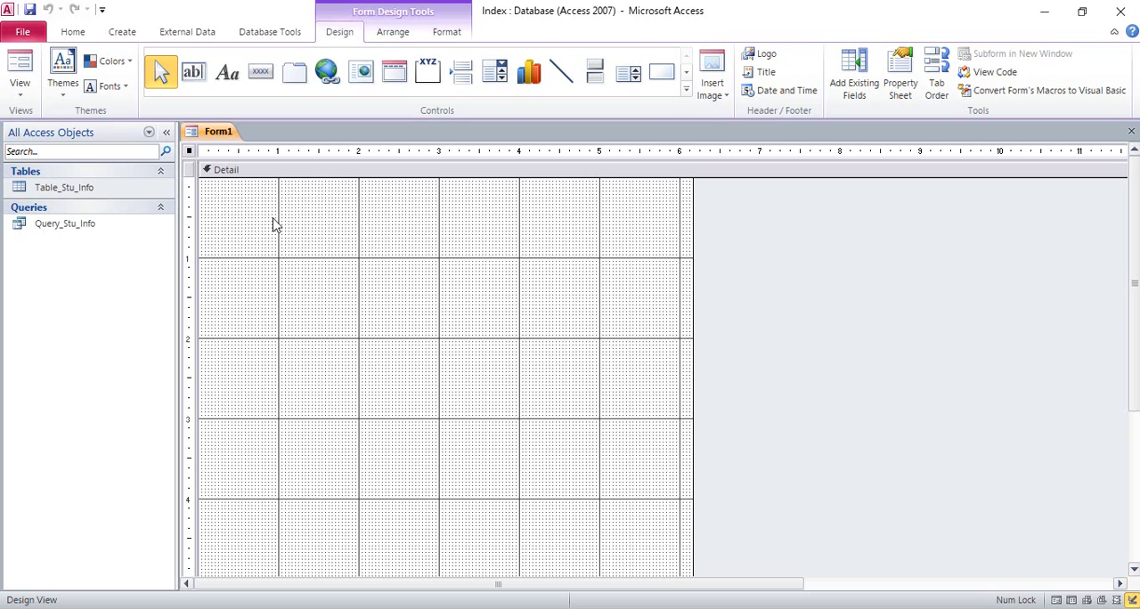
{"action": "left_click", "coordinate": [392, 34]}
{"action": "left_click", "coordinate": [447, 33]}
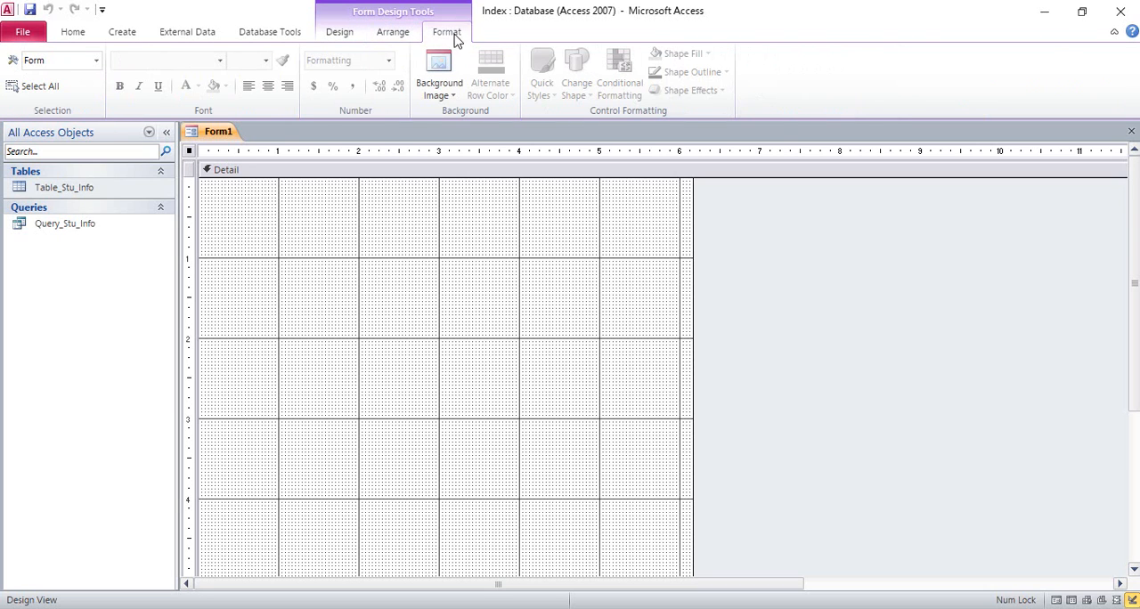
{"action": "left_click", "coordinate": [401, 34]}
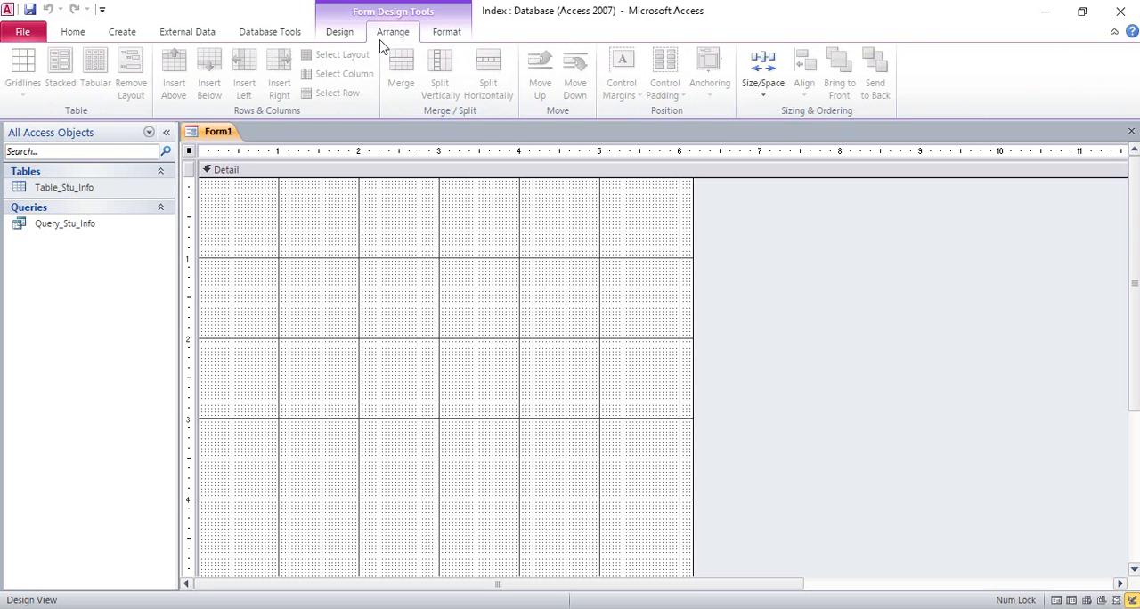
{"action": "left_click", "coordinate": [341, 36]}
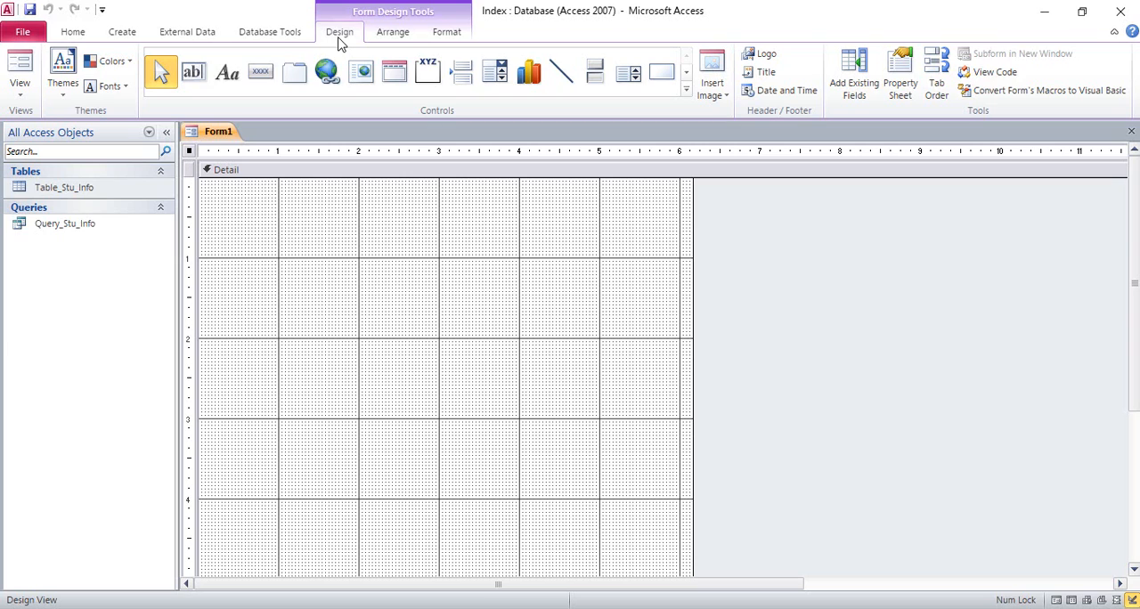
Show the existing fields of all tables and expand Table_Stu_Info to list its fields.
{"action": "left_click", "coordinate": [855, 87]}
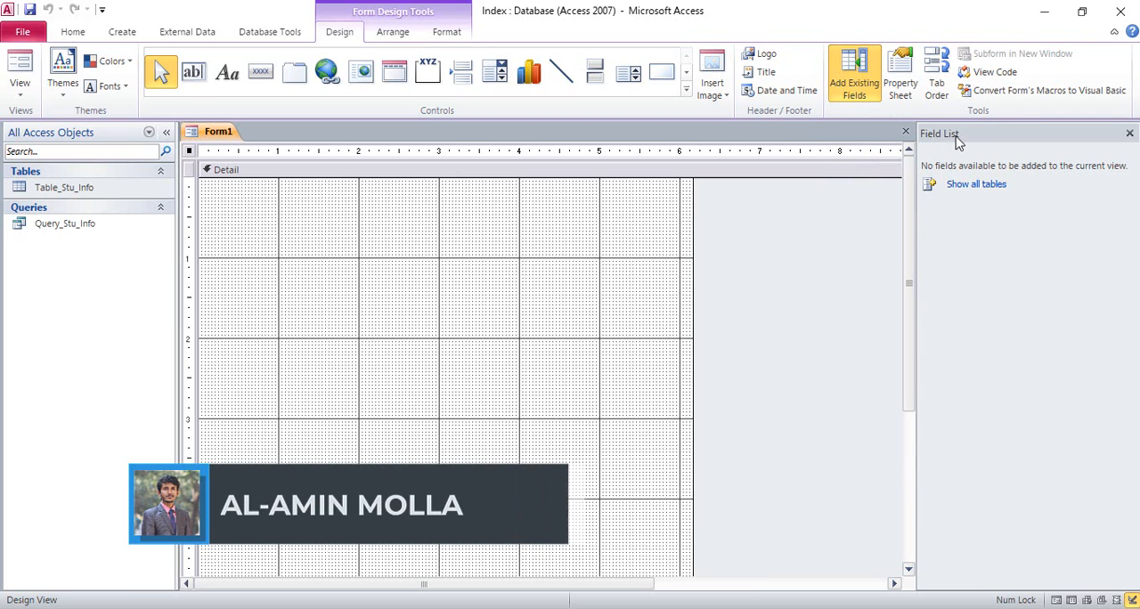
{"action": "left_click", "coordinate": [992, 185]}
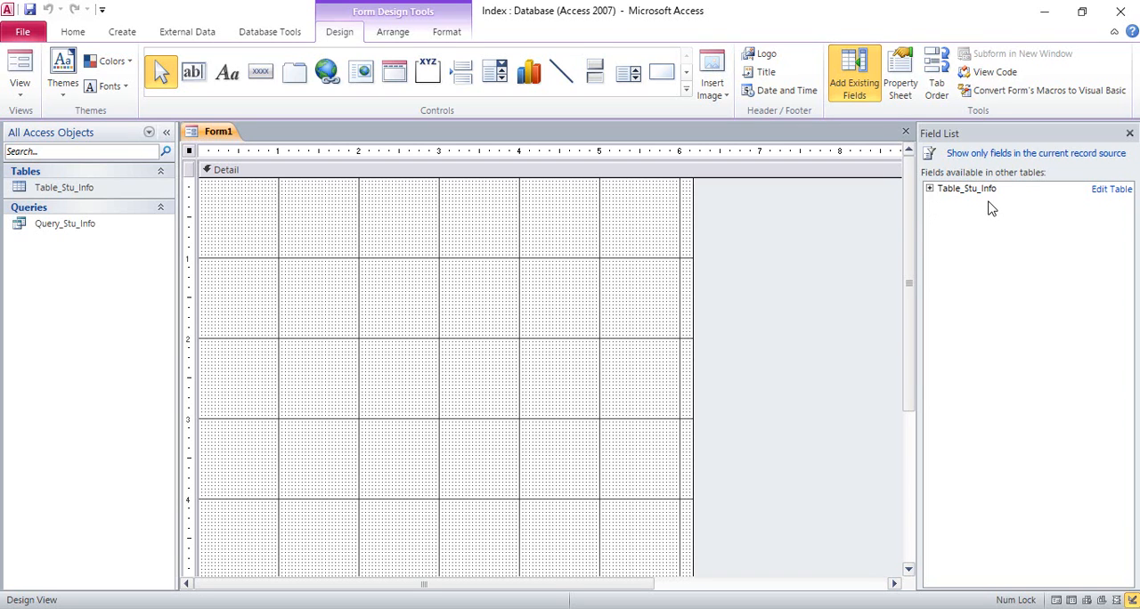
{"action": "left_click", "coordinate": [929, 191]}
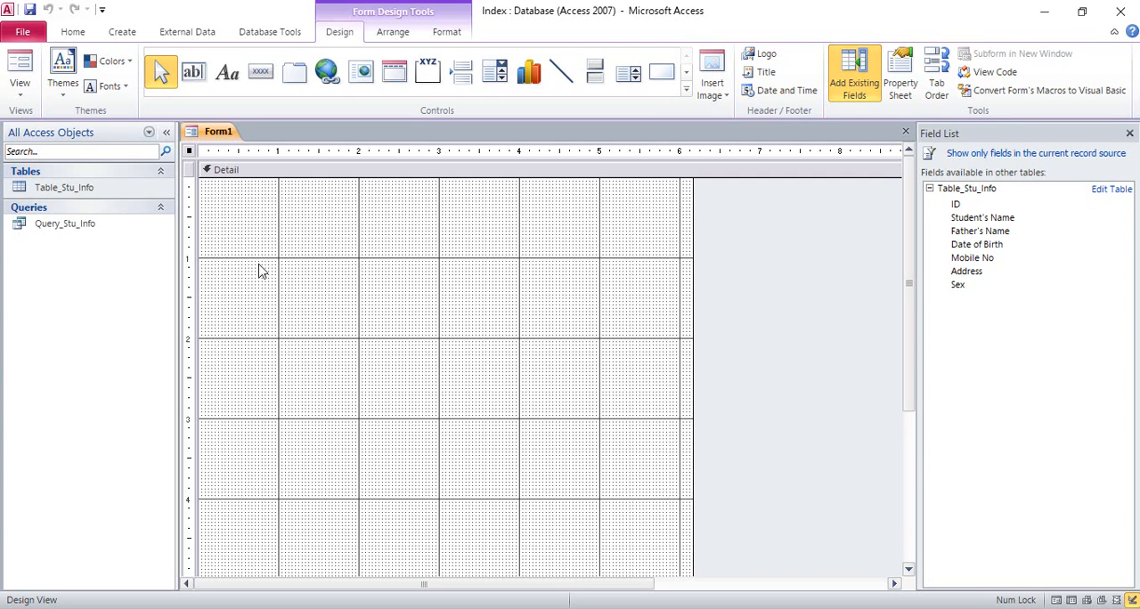
Add the ID, Student's Name, Father's Name, Date of Birth, Mobile No, Address and Sex fields to the form and close the field list.
{"action": "double_click", "coordinate": [979, 207]}
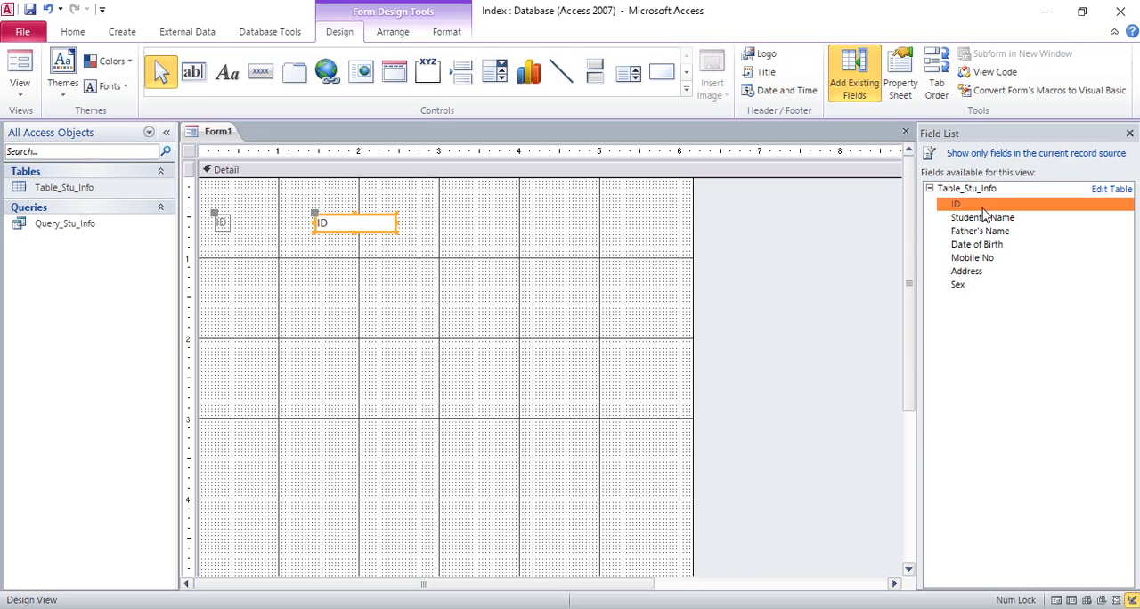
{"action": "double_click", "coordinate": [984, 217]}
{"action": "double_click", "coordinate": [996, 233]}
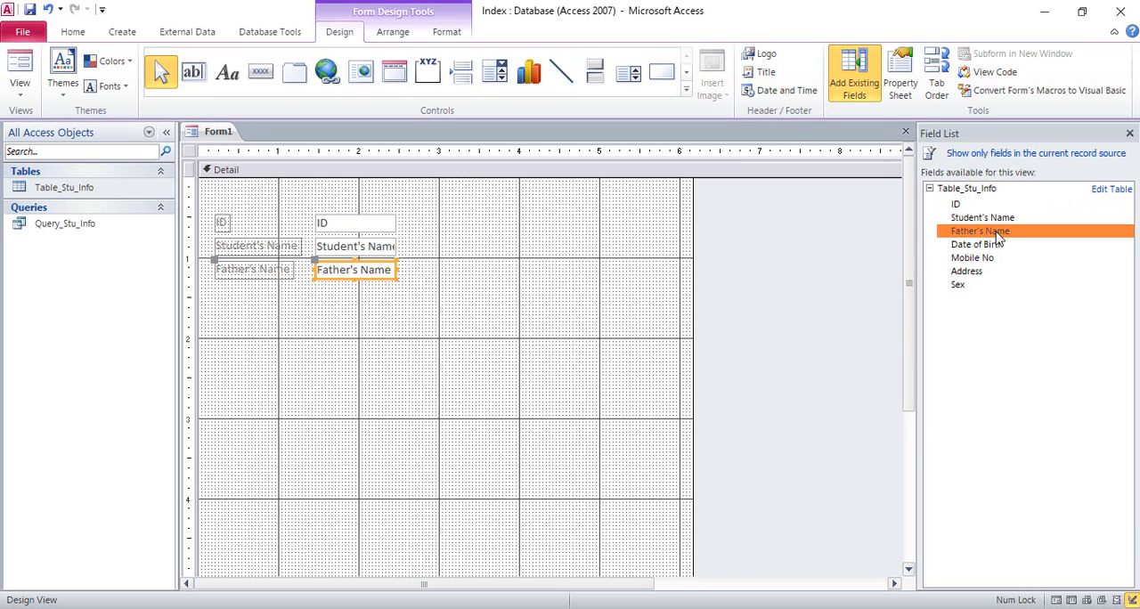
{"action": "double_click", "coordinate": [997, 244]}
{"action": "double_click", "coordinate": [999, 259]}
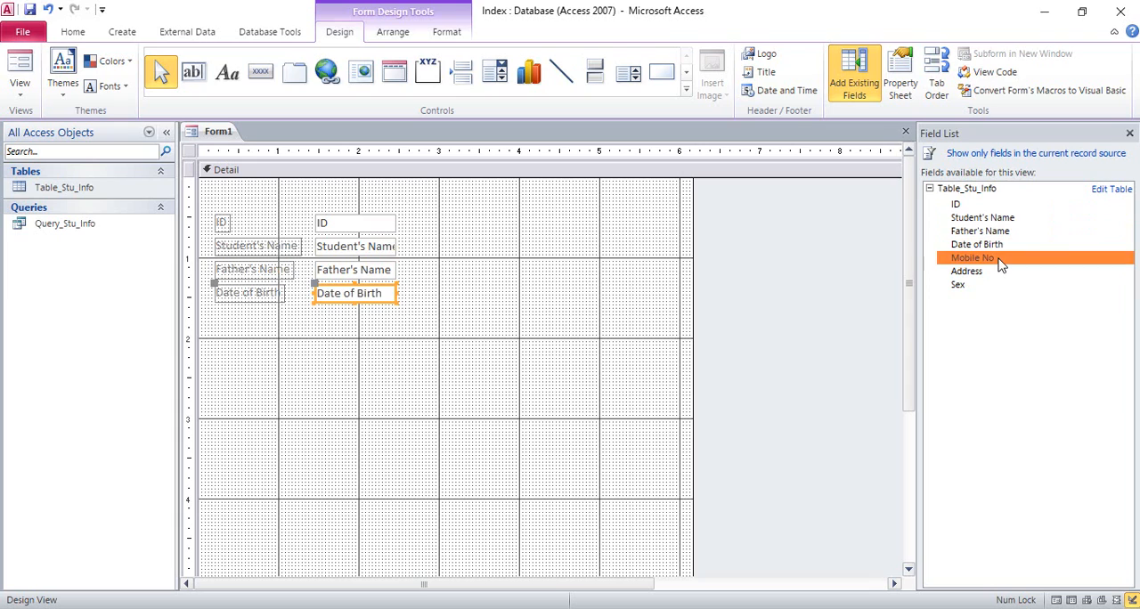
{"action": "double_click", "coordinate": [994, 271]}
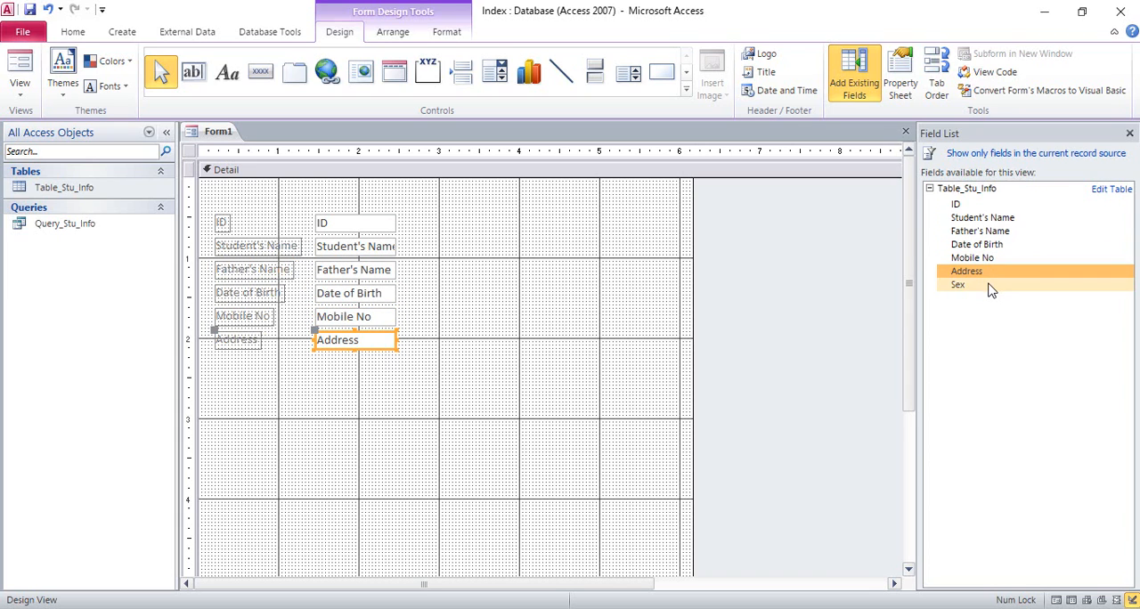
{"action": "double_click", "coordinate": [991, 287]}
{"action": "left_click", "coordinate": [460, 334]}
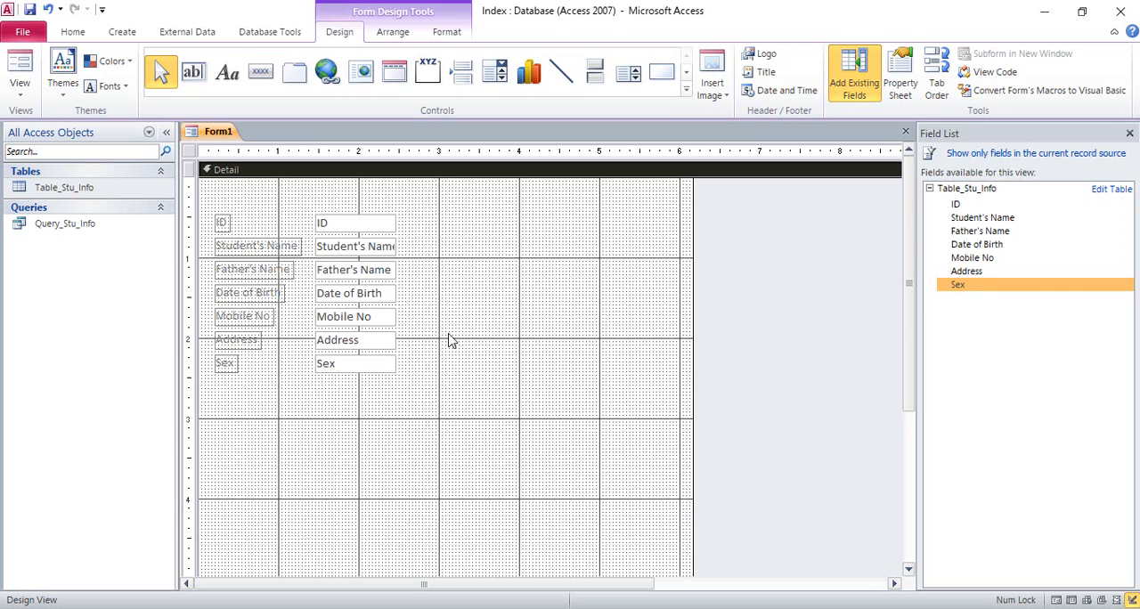
{"action": "left_click", "coordinate": [1129, 136]}
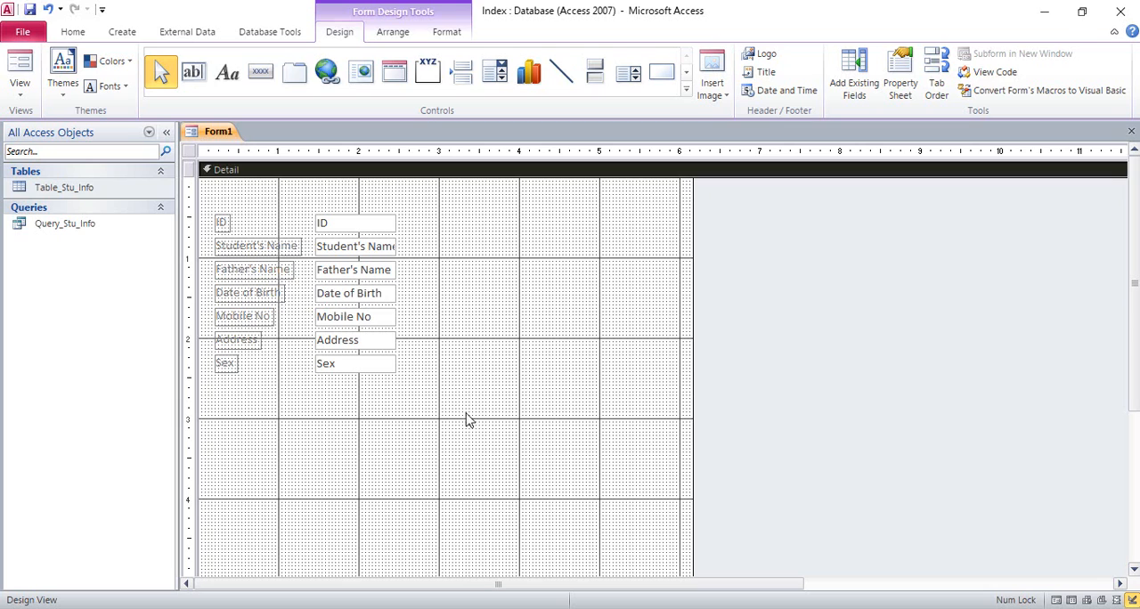
{"action": "left_click_drag", "start_coordinate": [455, 443], "coordinate": [206, 181]}
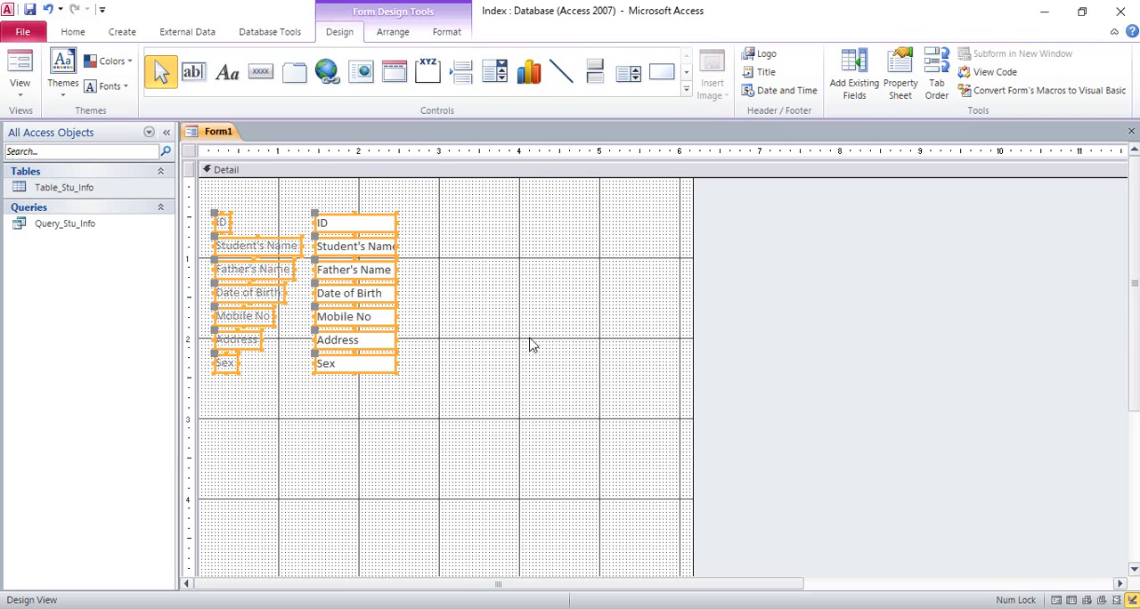
{"action": "left_click", "coordinate": [569, 342]}
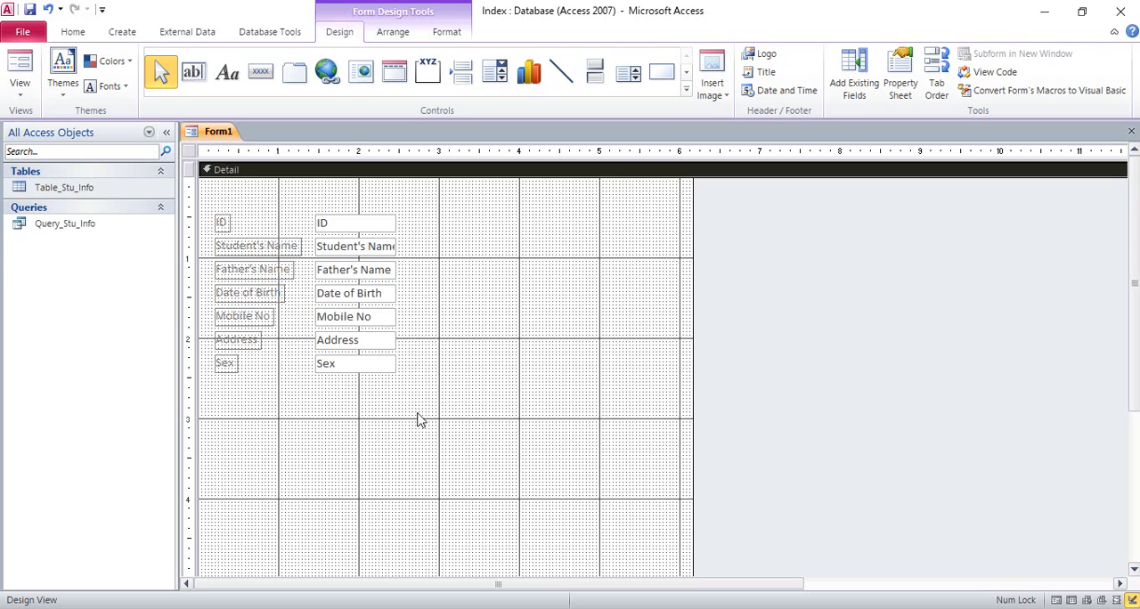
Shift the rows from Student's Name through Sex slightly down to widen the gap below ID.
{"action": "left_click_drag", "start_coordinate": [429, 415], "coordinate": [213, 240]}
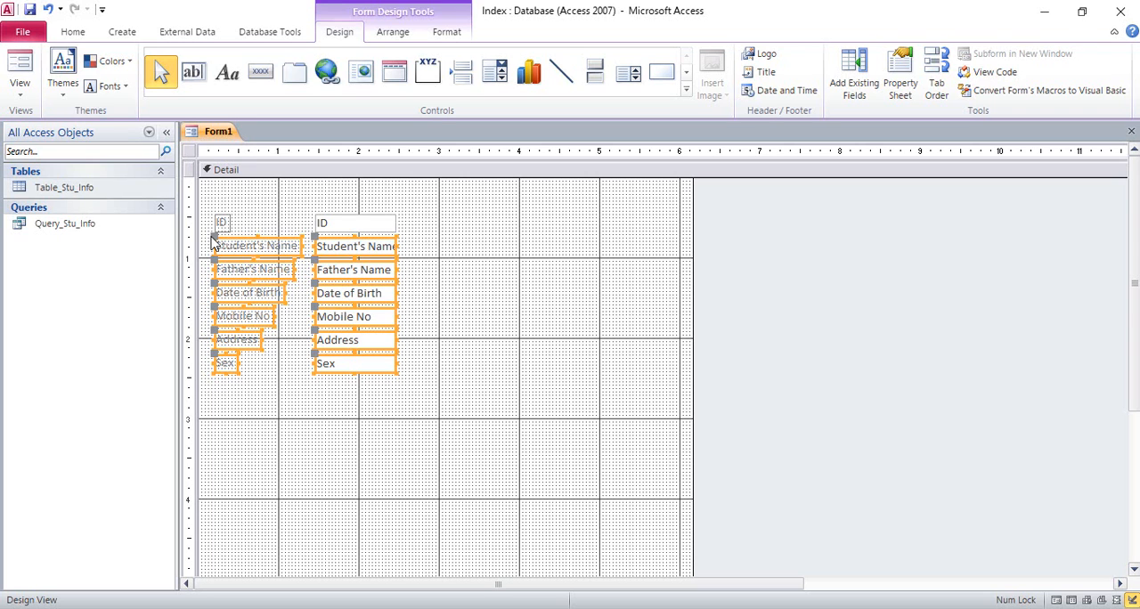
{"action": "key", "text": "Down"}
{"action": "key", "text": "Down"}
{"action": "key", "text": "Down"}
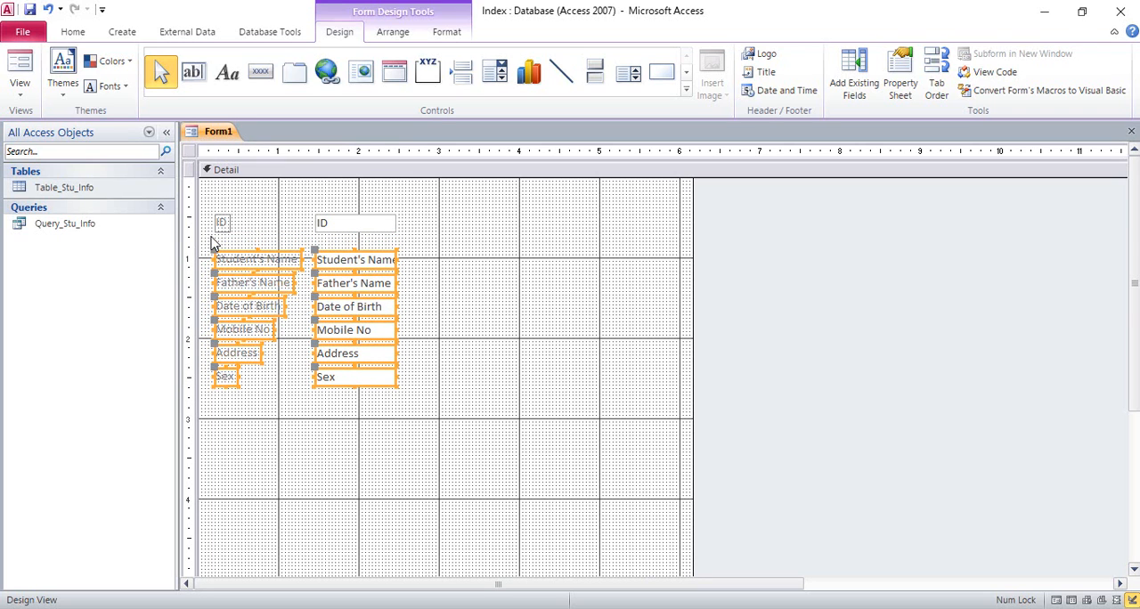
{"action": "left_click", "coordinate": [480, 303]}
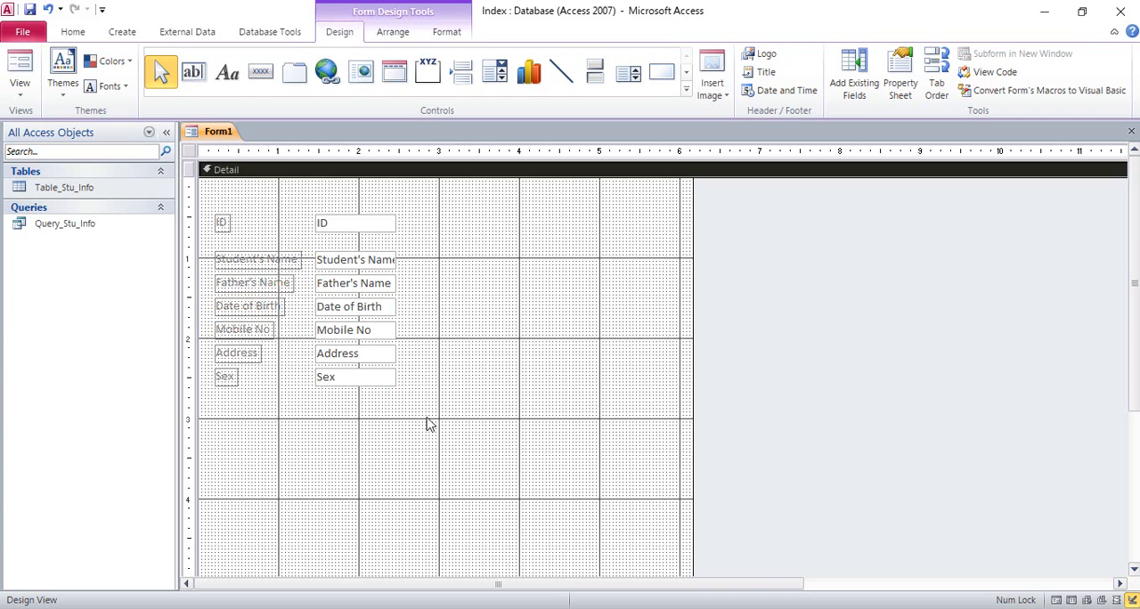
Widen the gaps above Father's Name and Date of Birth by moving each row down together with the rows beneath it.
{"action": "left_click_drag", "start_coordinate": [427, 424], "coordinate": [210, 283]}
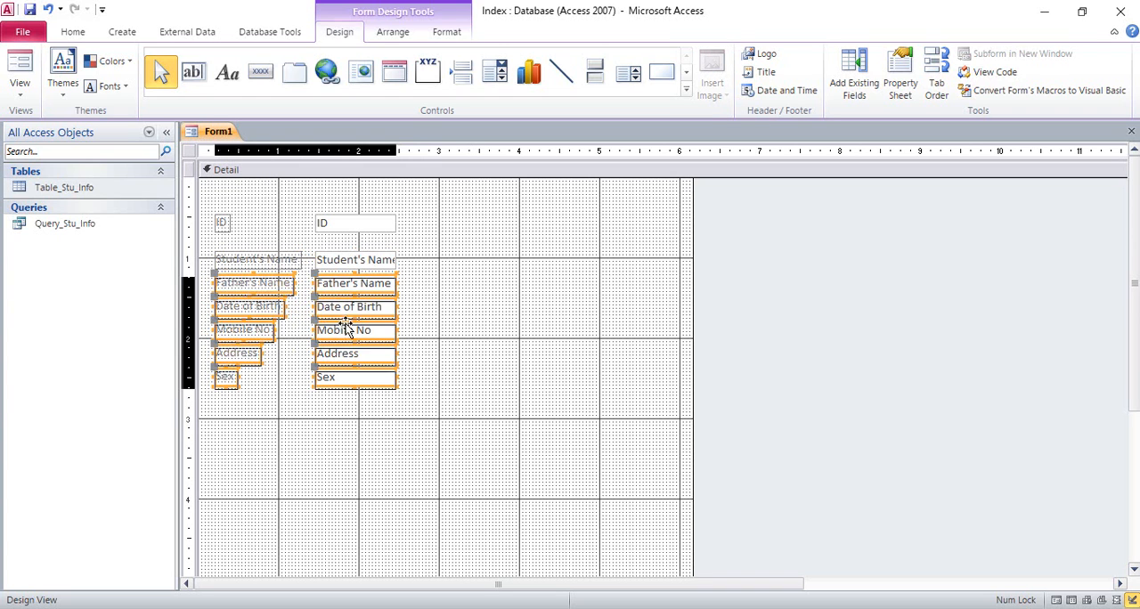
{"action": "key", "text": "Down"}
{"action": "key", "text": "Down"}
{"action": "key", "text": "Down"}
{"action": "left_click_drag", "start_coordinate": [427, 451], "coordinate": [215, 312]}
{"action": "key", "text": "Down"}
{"action": "key", "text": "Down"}
{"action": "key", "text": "Down"}
{"action": "key", "text": "Down"}
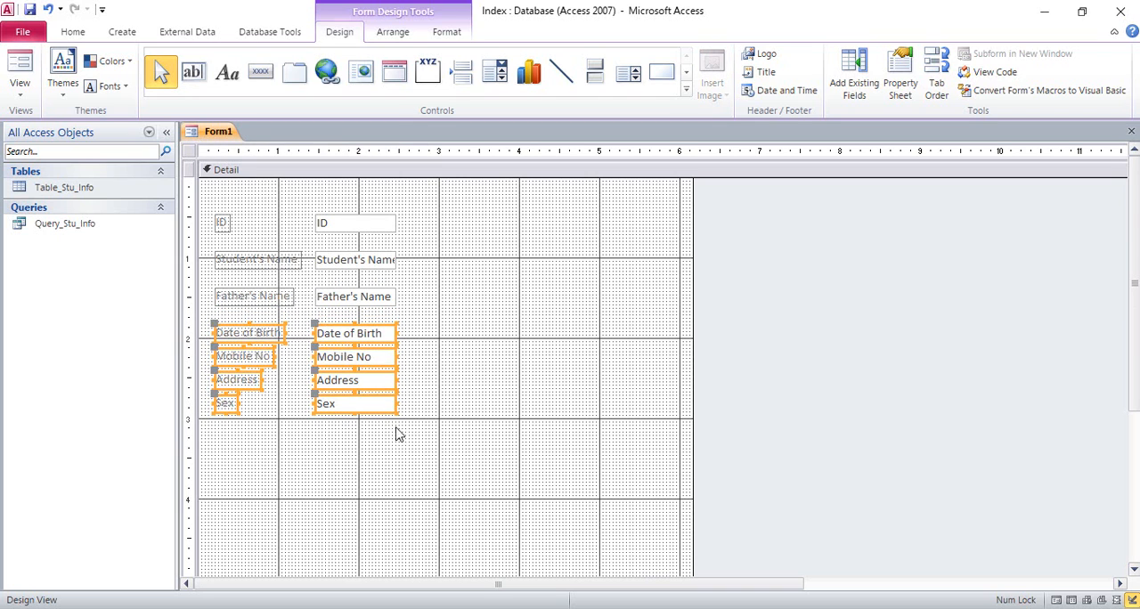
Widen the gaps above Mobile No, Address and Sex by moving these rows further down the form.
{"action": "left_click_drag", "start_coordinate": [442, 466], "coordinate": [203, 343]}
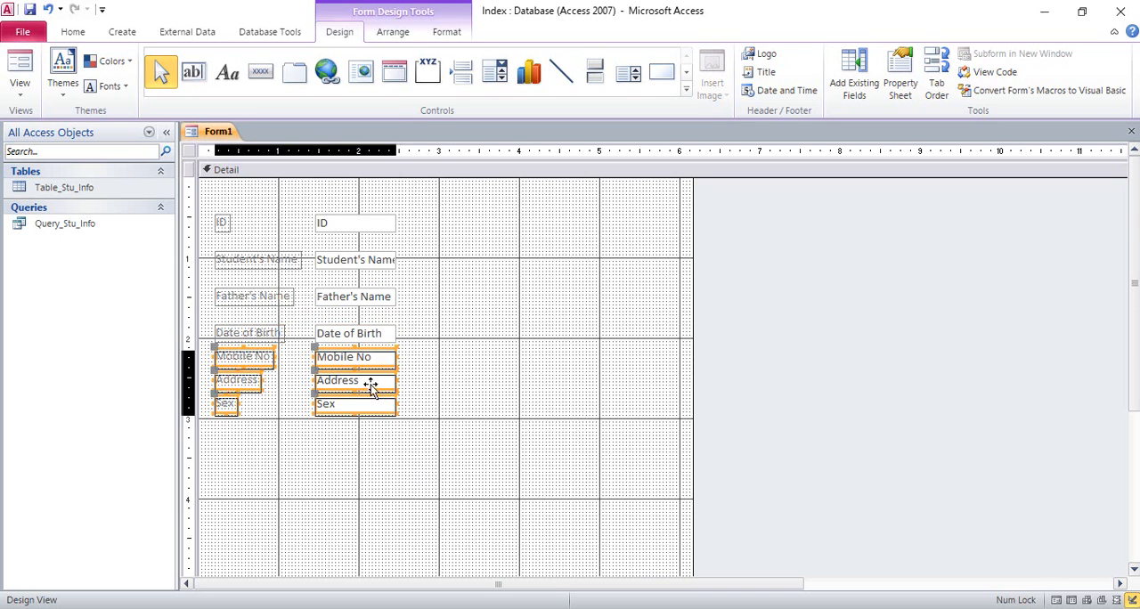
{"action": "key", "text": "Down"}
{"action": "key", "text": "Down"}
{"action": "key", "text": "Down"}
{"action": "key", "text": "Down"}
{"action": "left_click_drag", "start_coordinate": [417, 474], "coordinate": [212, 388]}
{"action": "key", "text": "Down"}
{"action": "key", "text": "Down"}
{"action": "left_click_drag", "start_coordinate": [426, 484], "coordinate": [217, 415]}
{"action": "key", "text": "Down"}
{"action": "key", "text": "Down"}
{"action": "key", "text": "Down"}
{"action": "left_click", "coordinate": [545, 418]}
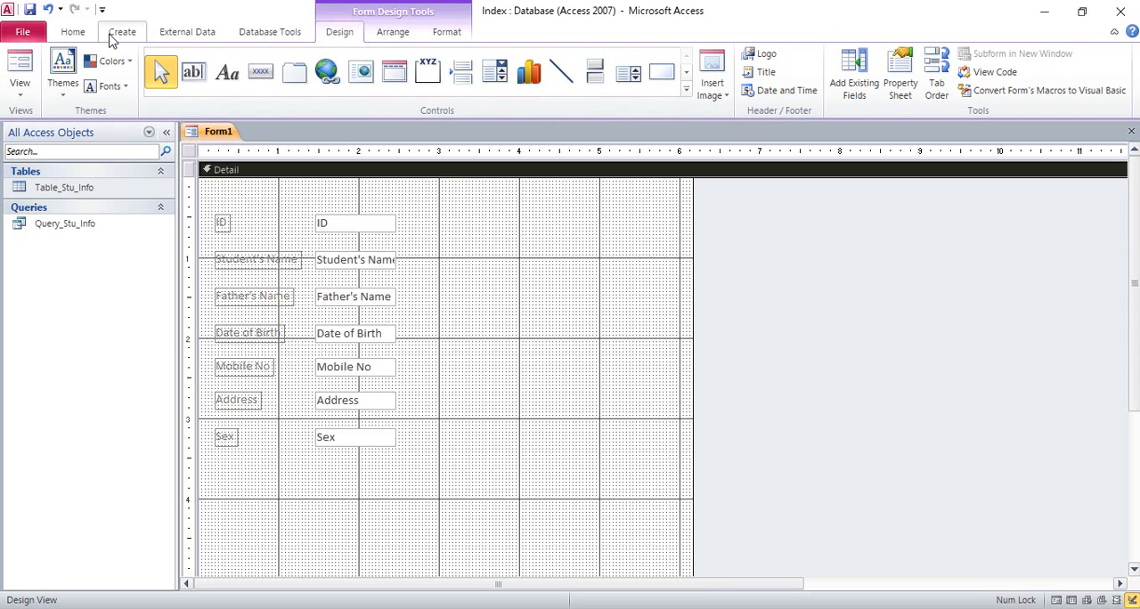
Set the font size of the ID text box to 12.
{"action": "left_click", "coordinate": [74, 33]}
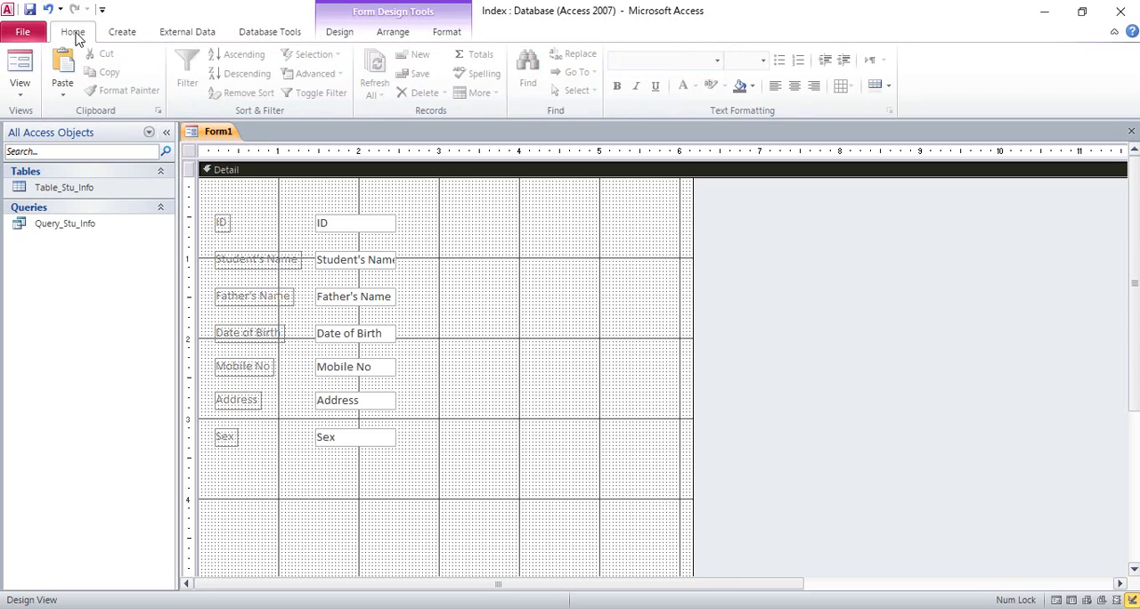
{"action": "left_click", "coordinate": [381, 226]}
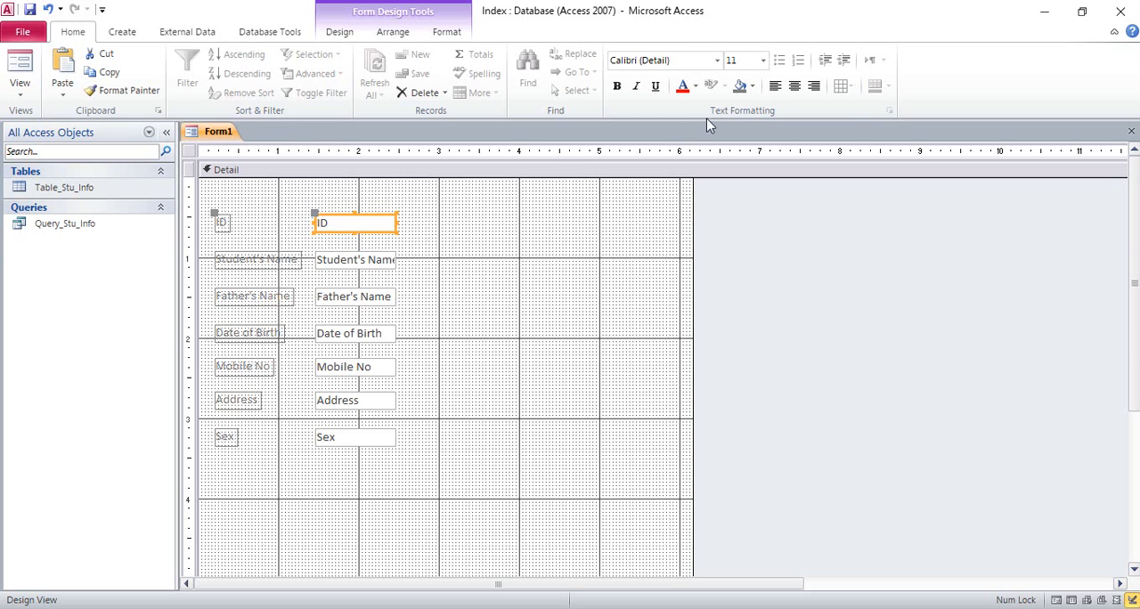
{"action": "left_click", "coordinate": [763, 61]}
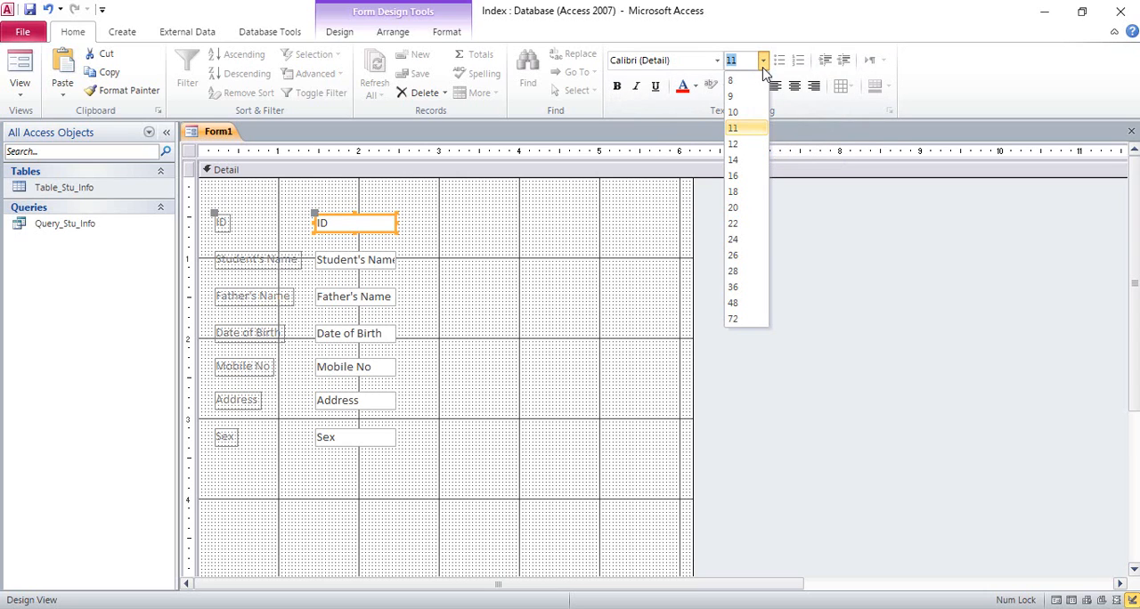
{"action": "left_click", "coordinate": [750, 144]}
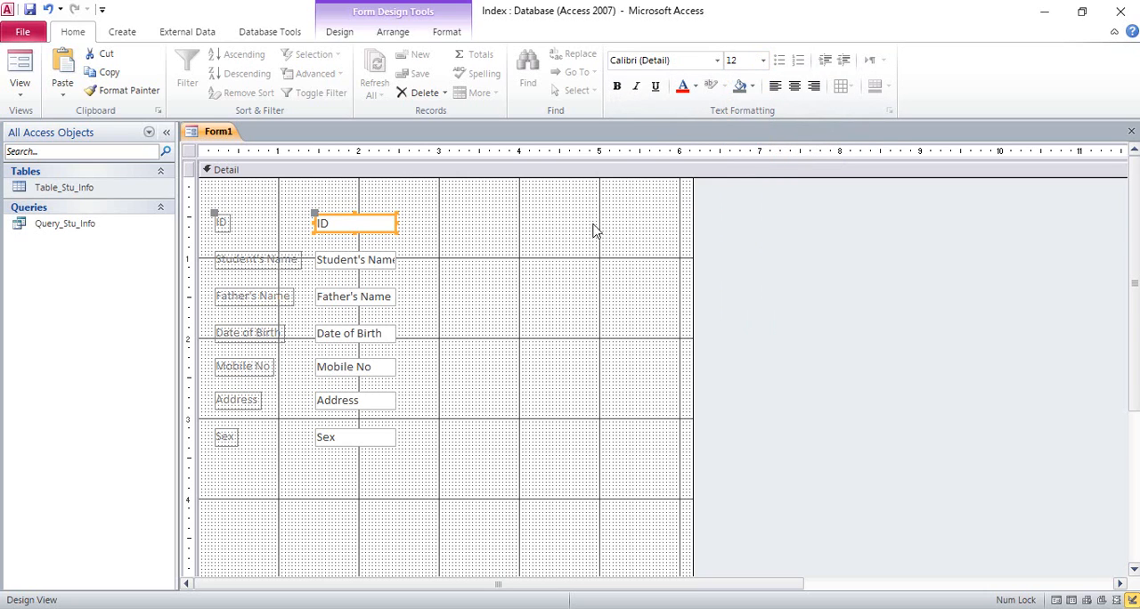
{"action": "left_click", "coordinate": [469, 259]}
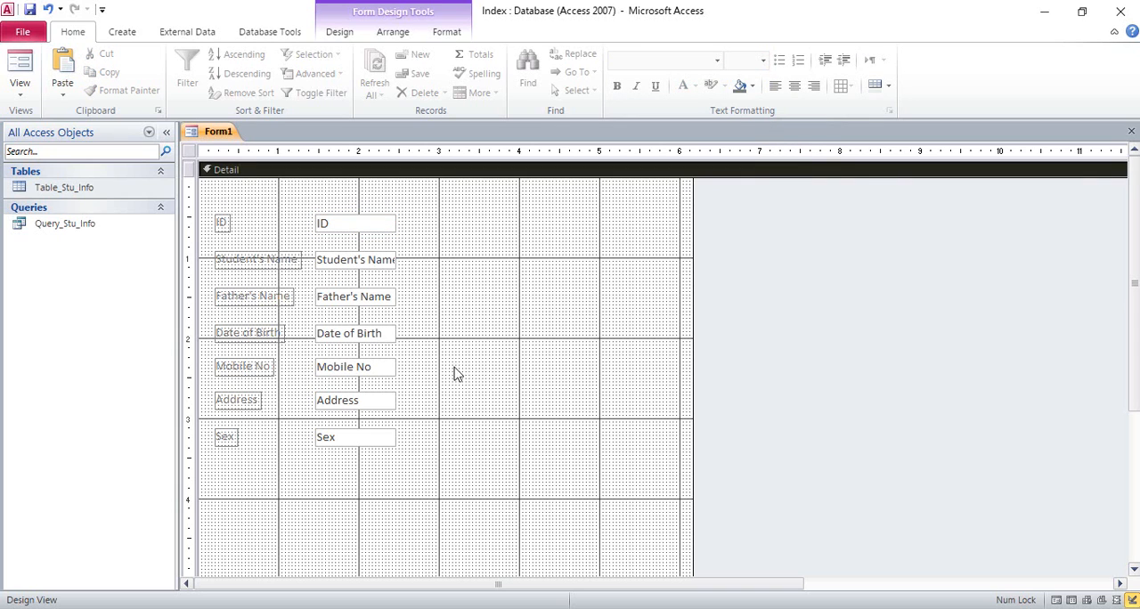
Try font sizes 12 and 20 on all the form's labels and text boxes.
{"action": "left_click_drag", "start_coordinate": [448, 500], "coordinate": [209, 192]}
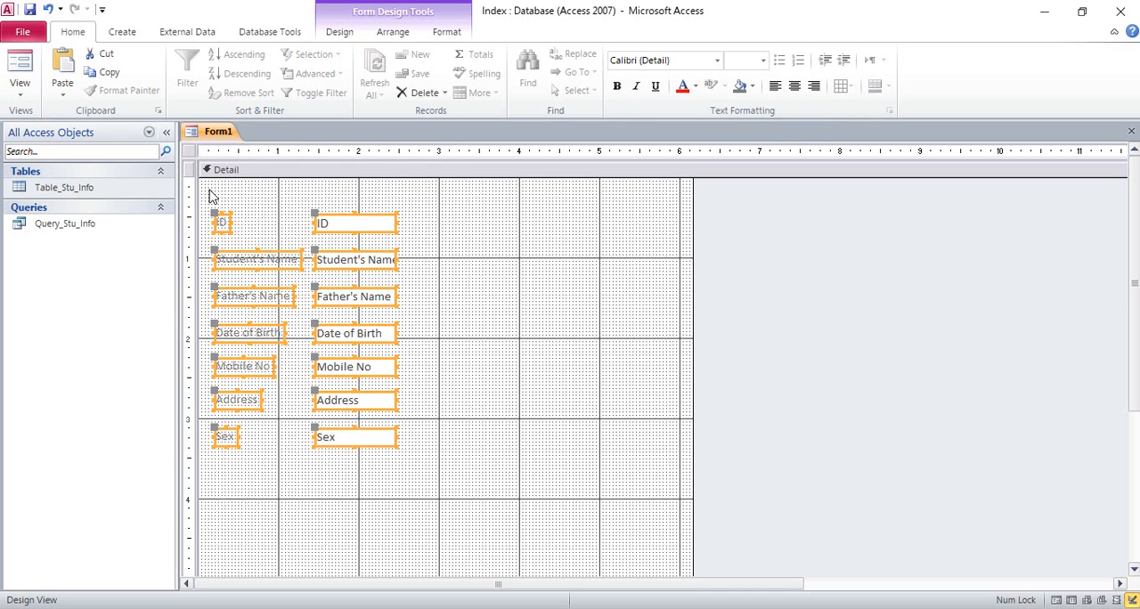
{"action": "left_click", "coordinate": [763, 64]}
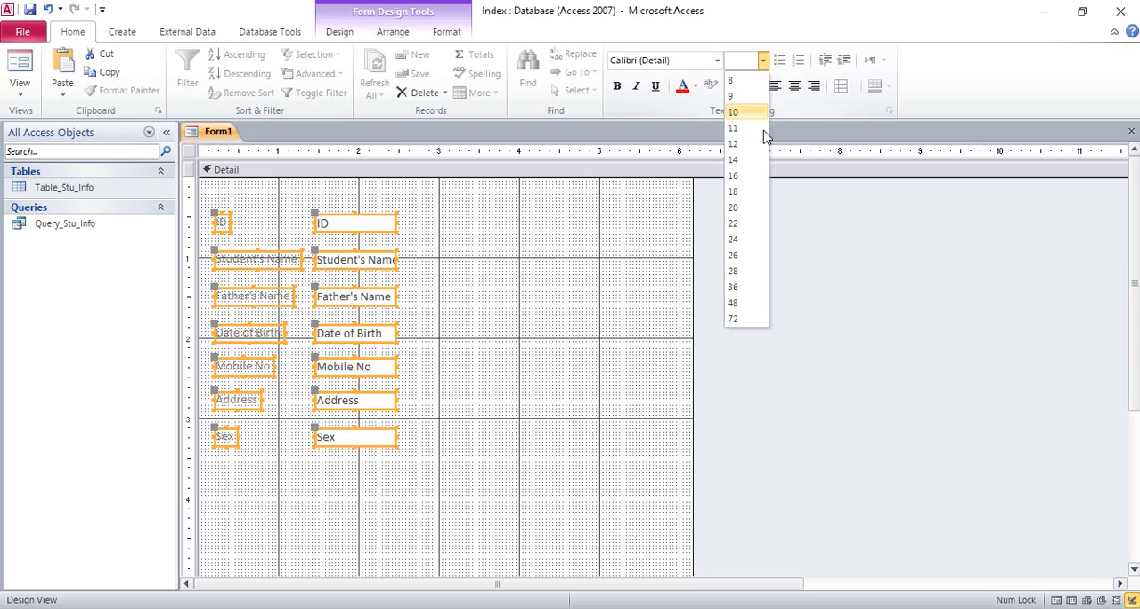
{"action": "left_click", "coordinate": [743, 149]}
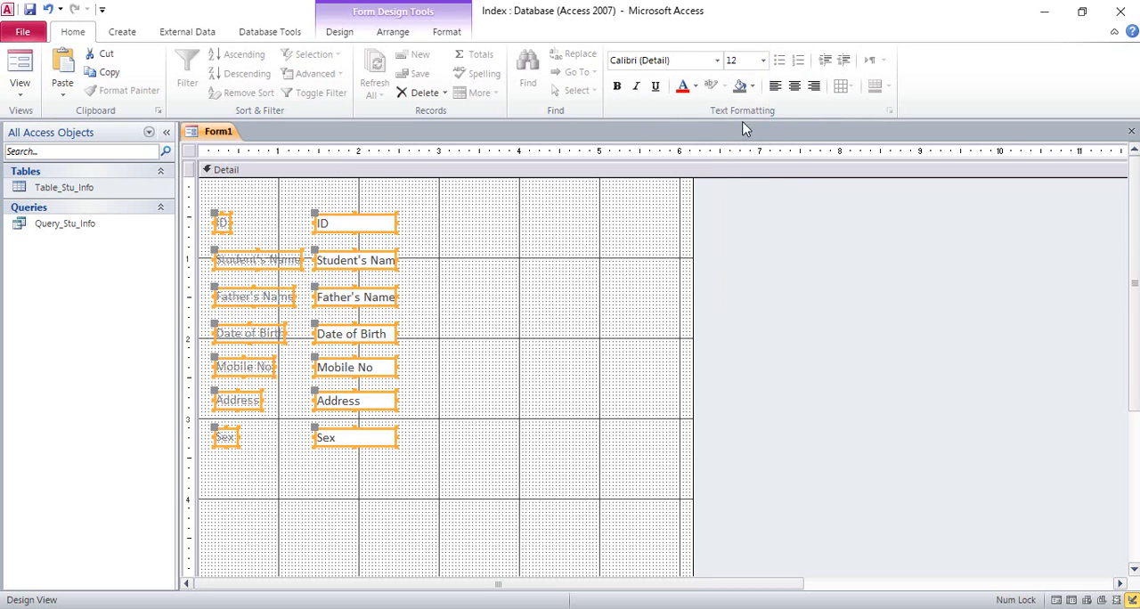
{"action": "left_click", "coordinate": [763, 60]}
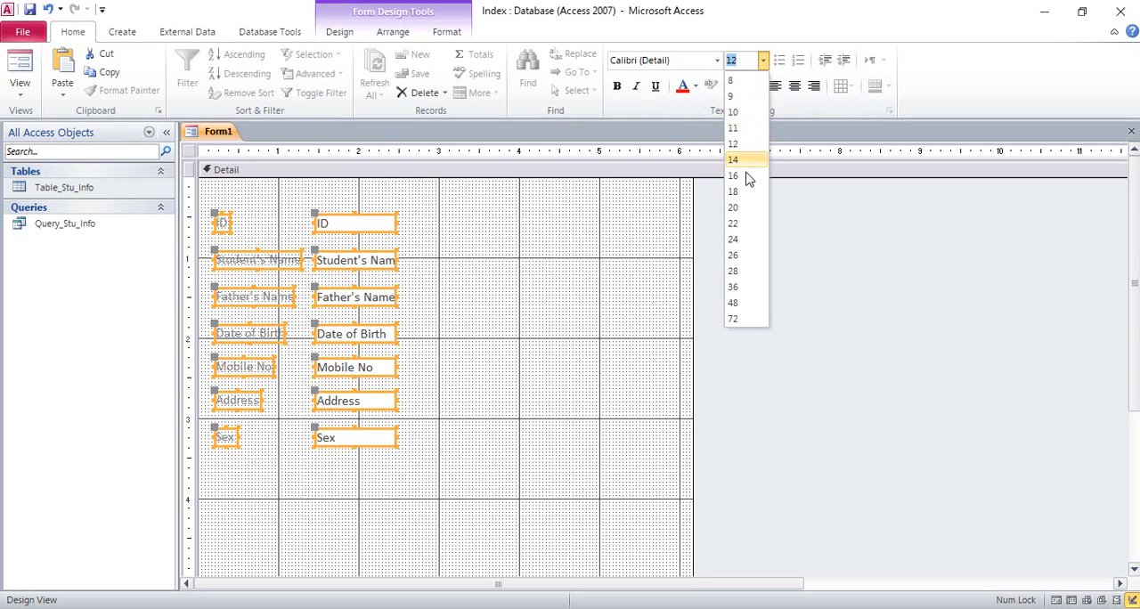
{"action": "left_click", "coordinate": [746, 210]}
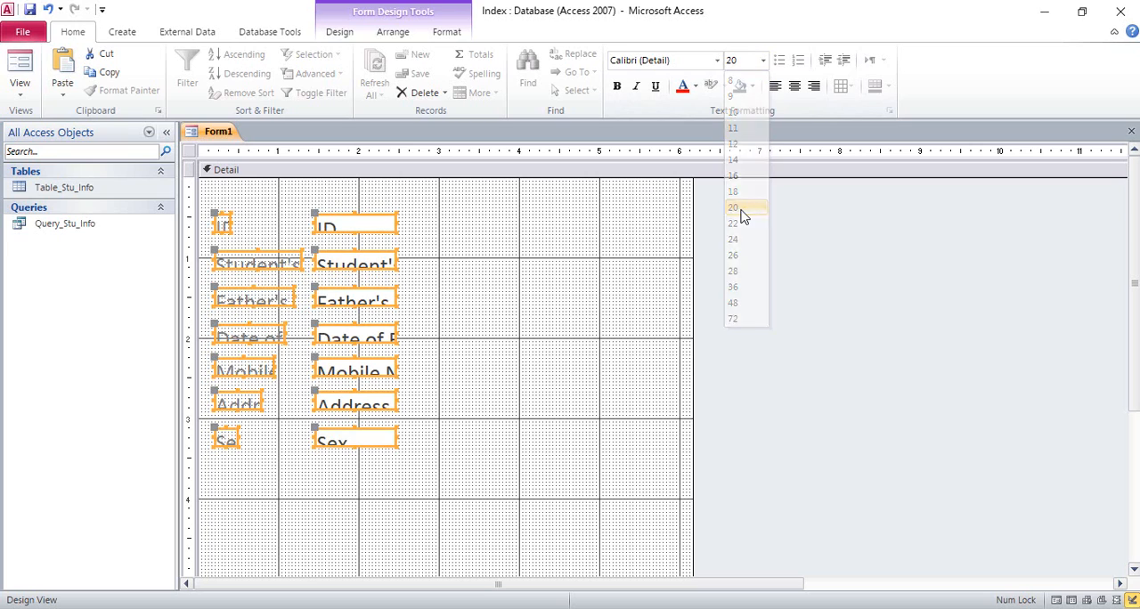
{"action": "left_click", "coordinate": [527, 279]}
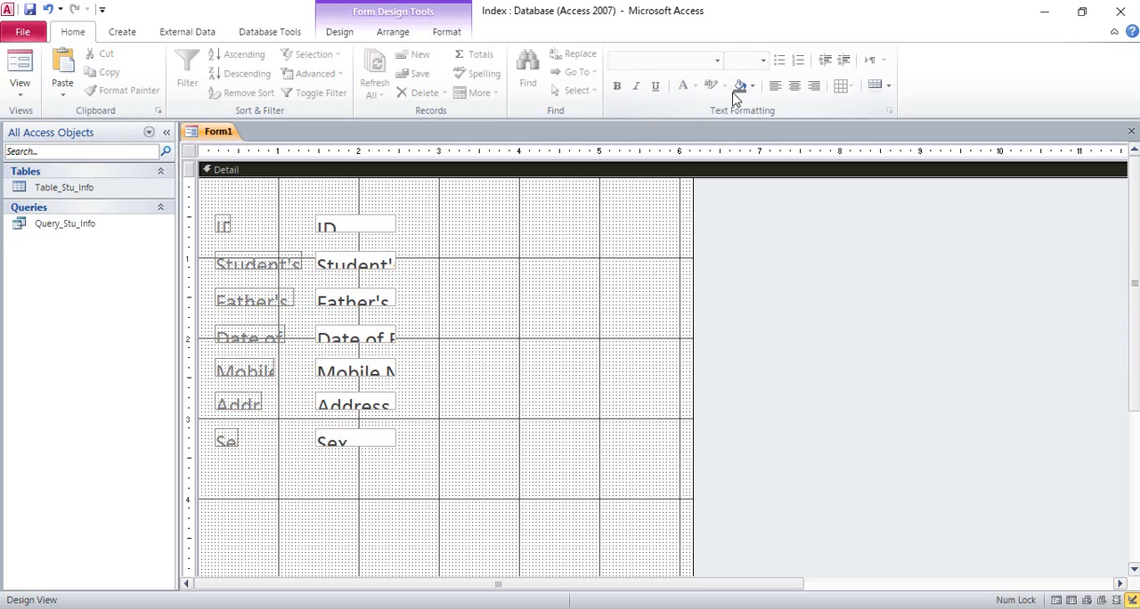
Set the font size of all the form's labels and text boxes to 14.
{"action": "left_click_drag", "start_coordinate": [453, 210], "coordinate": [282, 479]}
{"action": "left_click", "coordinate": [452, 313]}
{"action": "left_click_drag", "start_coordinate": [468, 198], "coordinate": [212, 481]}
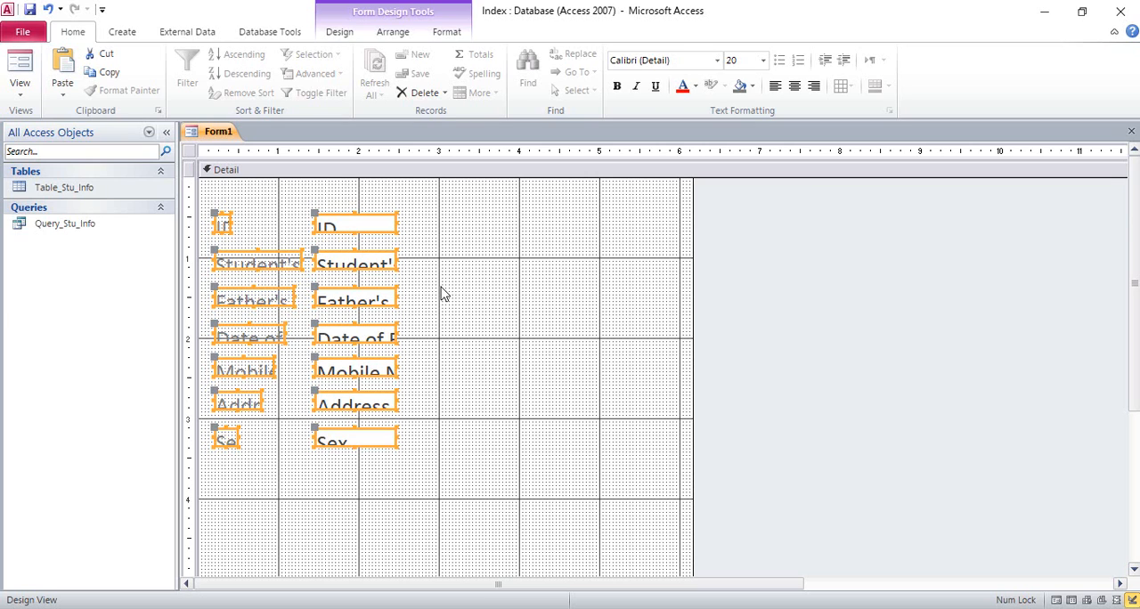
{"action": "left_click", "coordinate": [763, 61]}
{"action": "left_click", "coordinate": [761, 177]}
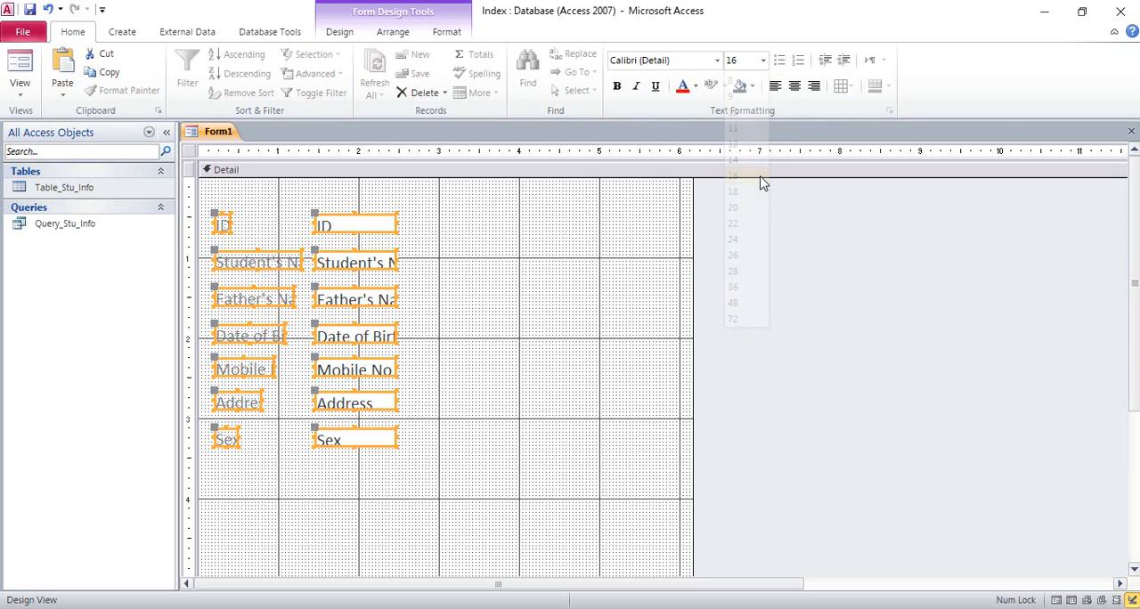
{"action": "left_click", "coordinate": [763, 60]}
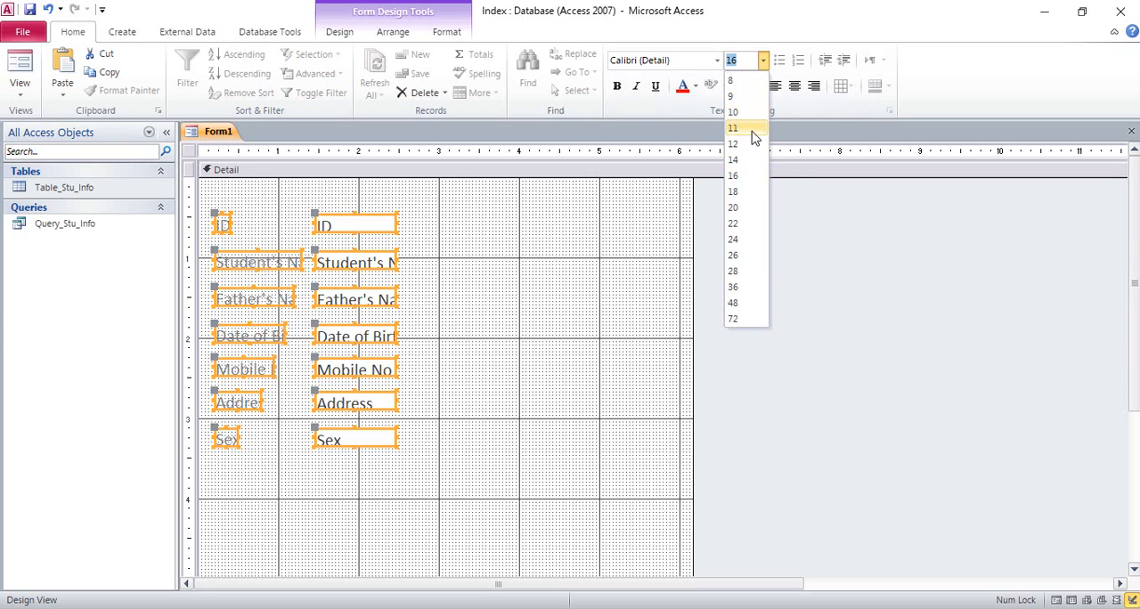
{"action": "left_click", "coordinate": [746, 161]}
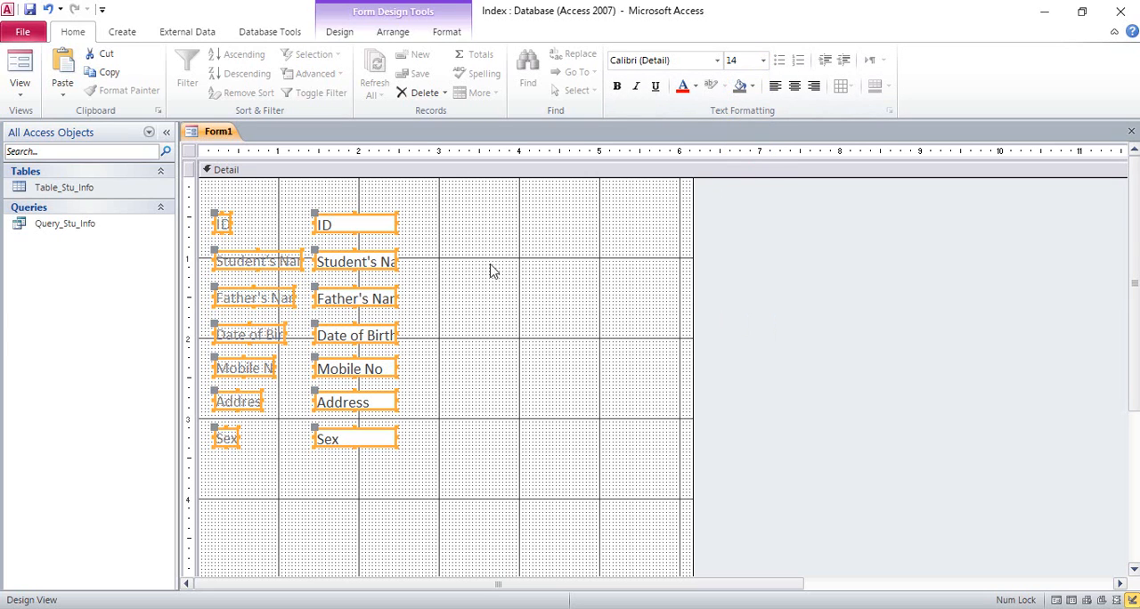
{"action": "left_click", "coordinate": [456, 267]}
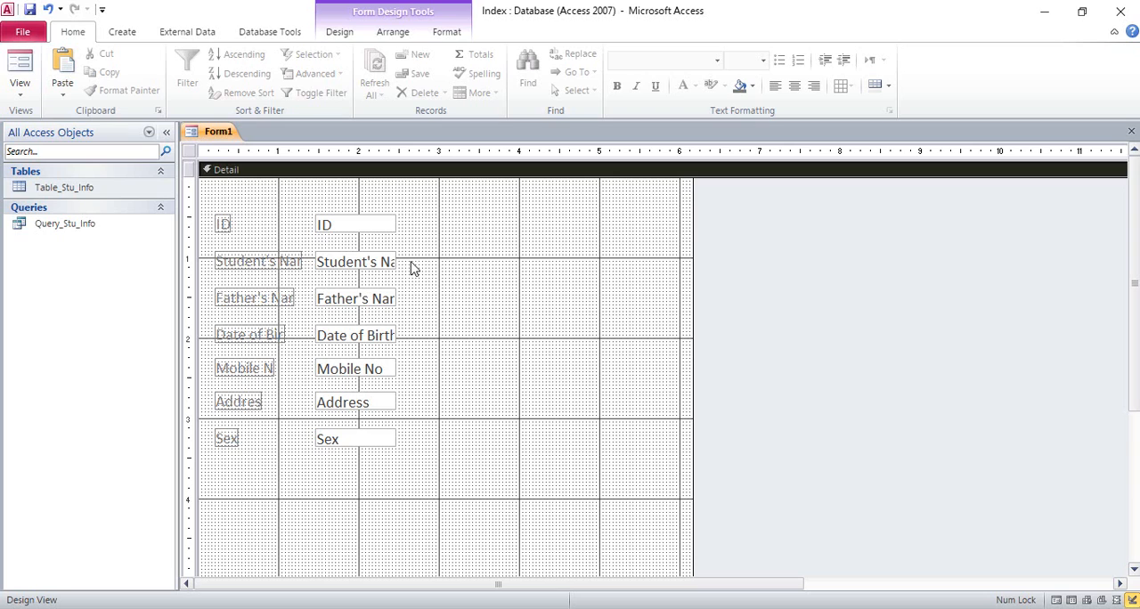
Widen the Student's Name text box to the 5 mark on the horizontal ruler and make its row slightly taller.
{"action": "left_click", "coordinate": [385, 273]}
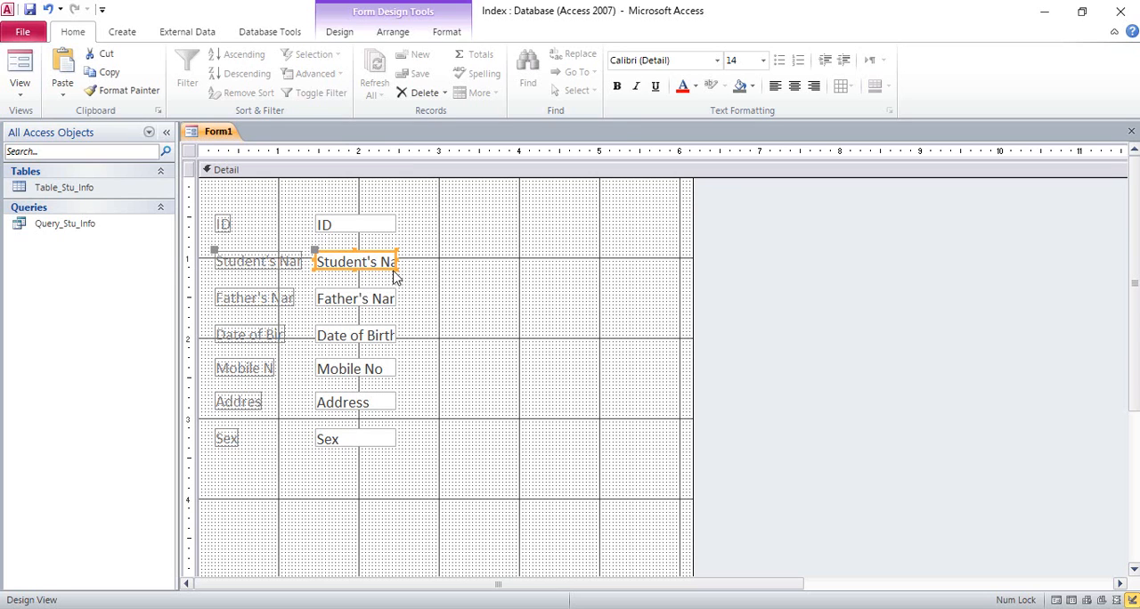
{"action": "left_click_drag", "start_coordinate": [400, 262], "coordinate": [600, 259]}
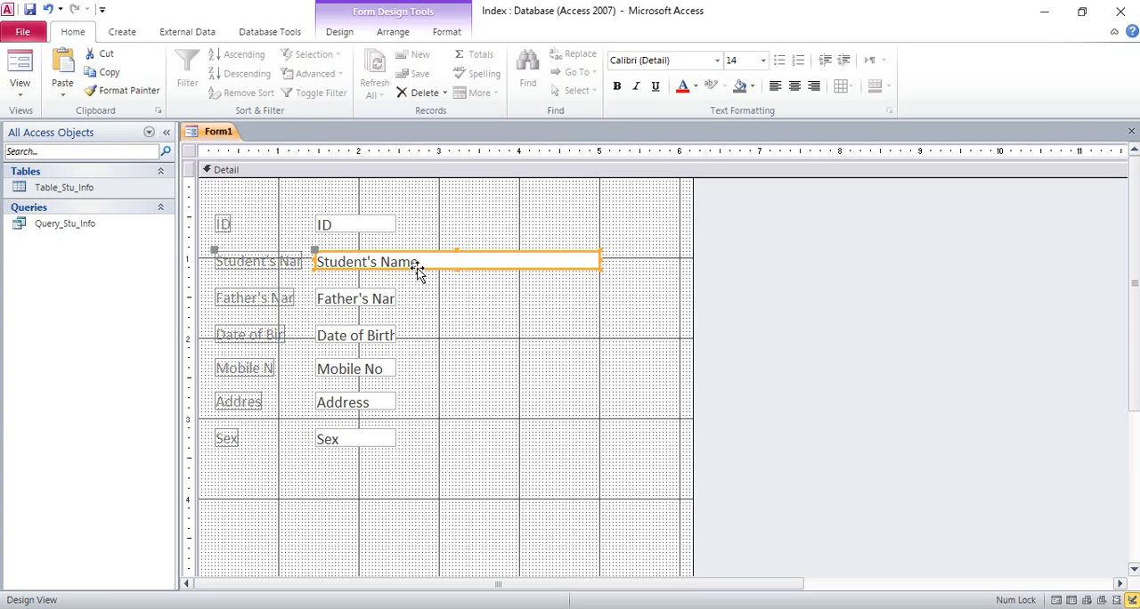
{"action": "left_click", "coordinate": [445, 292]}
{"action": "left_click_drag", "start_coordinate": [609, 275], "coordinate": [257, 278]}
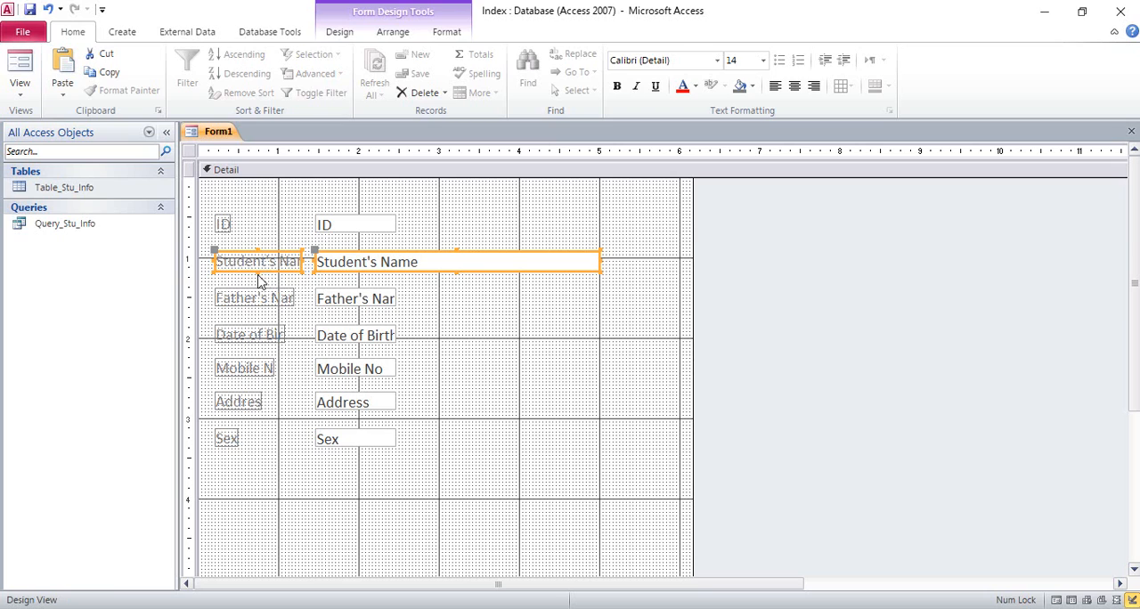
{"action": "left_click", "coordinate": [423, 290]}
Widen the Father's Name and Date of Birth text boxes to match Student's Name, and make both rows slightly taller.
{"action": "left_click", "coordinate": [381, 299]}
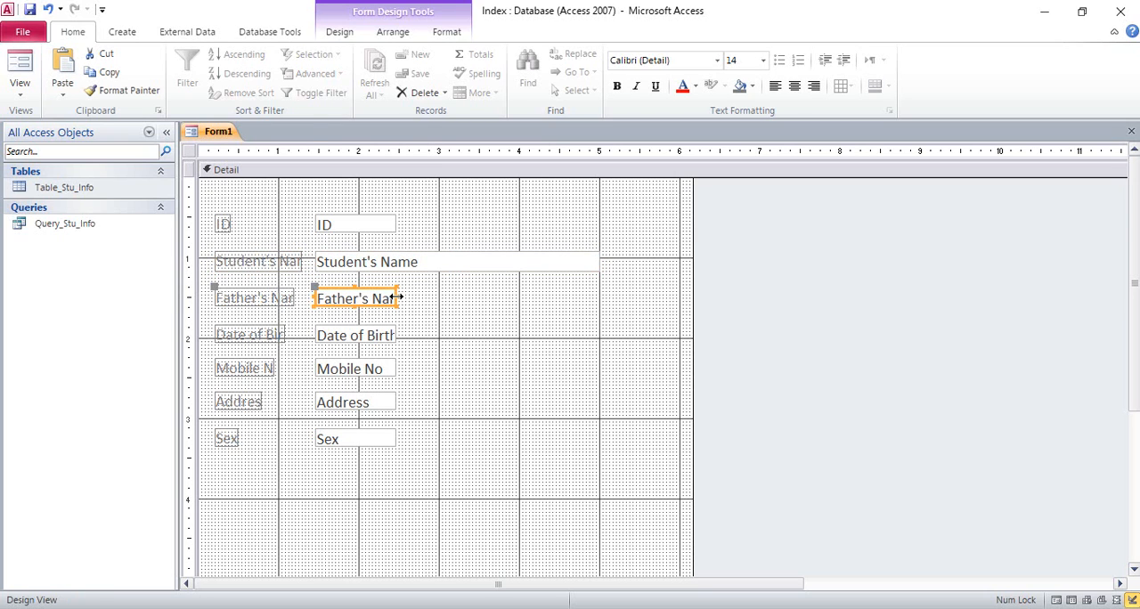
{"action": "left_click_drag", "start_coordinate": [397, 296], "coordinate": [235, 297]}
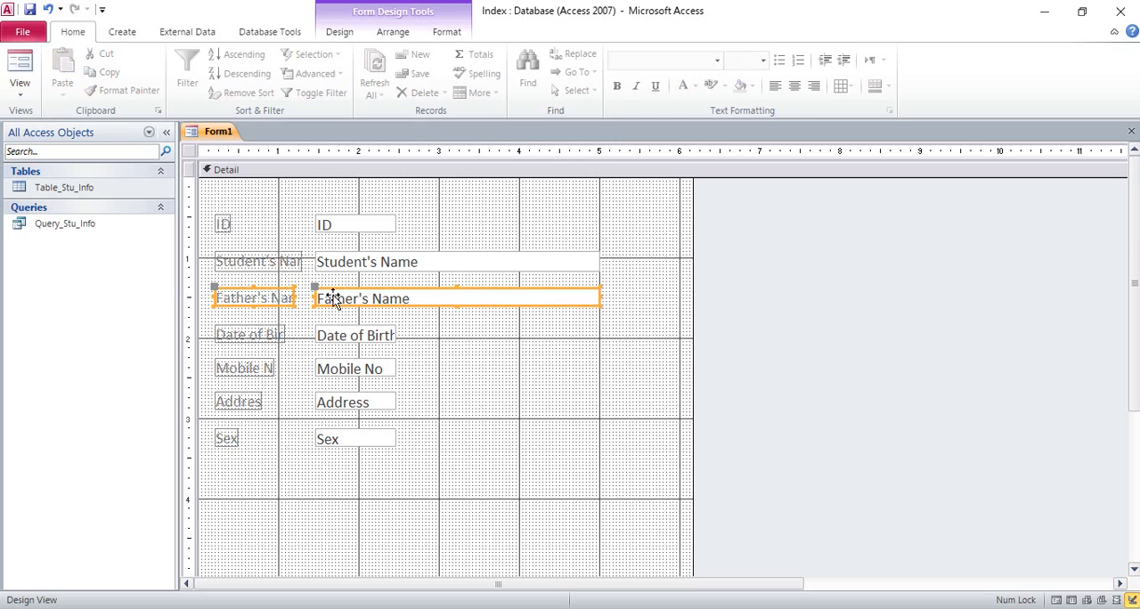
{"action": "left_click", "coordinate": [457, 306]}
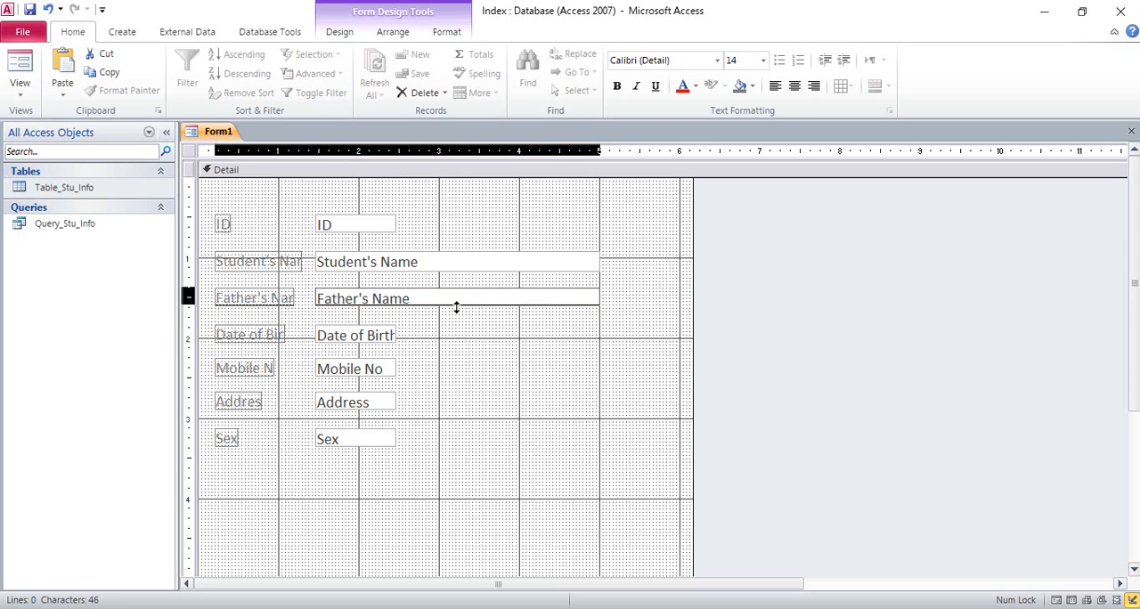
{"action": "left_click_drag", "start_coordinate": [457, 307], "coordinate": [242, 335]}
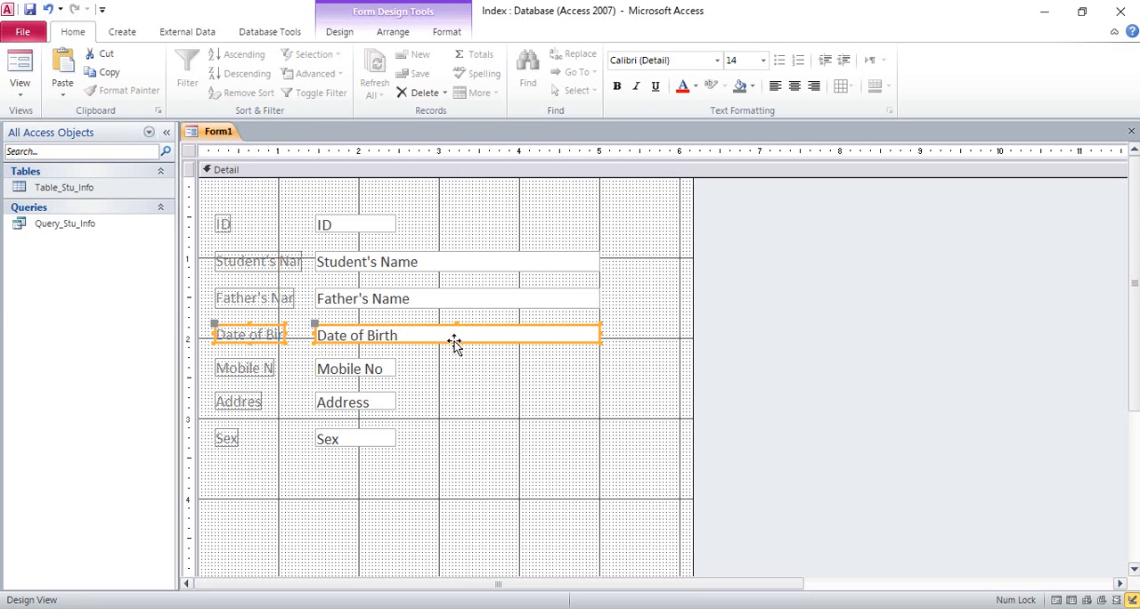
{"action": "left_click_drag", "start_coordinate": [455, 341], "coordinate": [453, 344]}
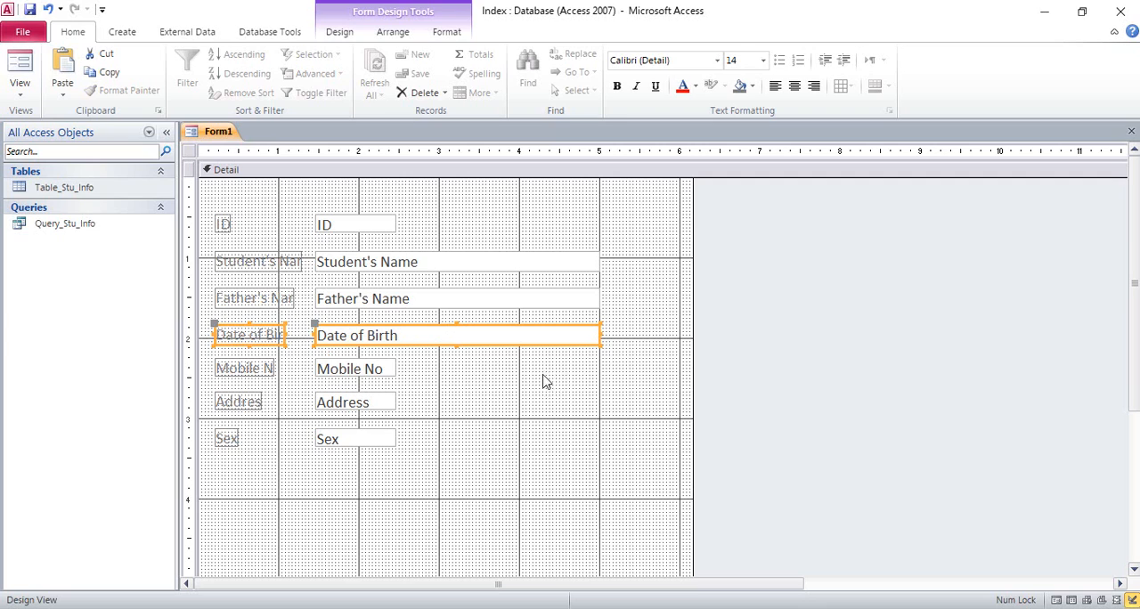
Widen the Mobile No and Address text boxes to match the boxes above, and make both rows slightly taller.
{"action": "left_click", "coordinate": [390, 370]}
{"action": "left_click_drag", "start_coordinate": [395, 368], "coordinate": [217, 374]}
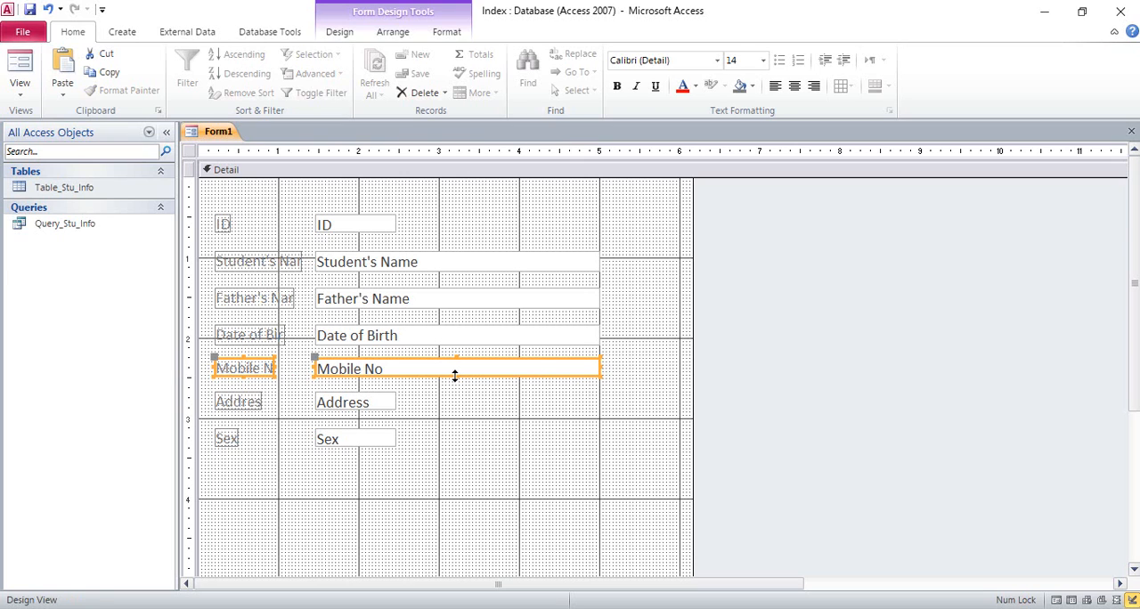
{"action": "left_click_drag", "start_coordinate": [455, 375], "coordinate": [245, 407]}
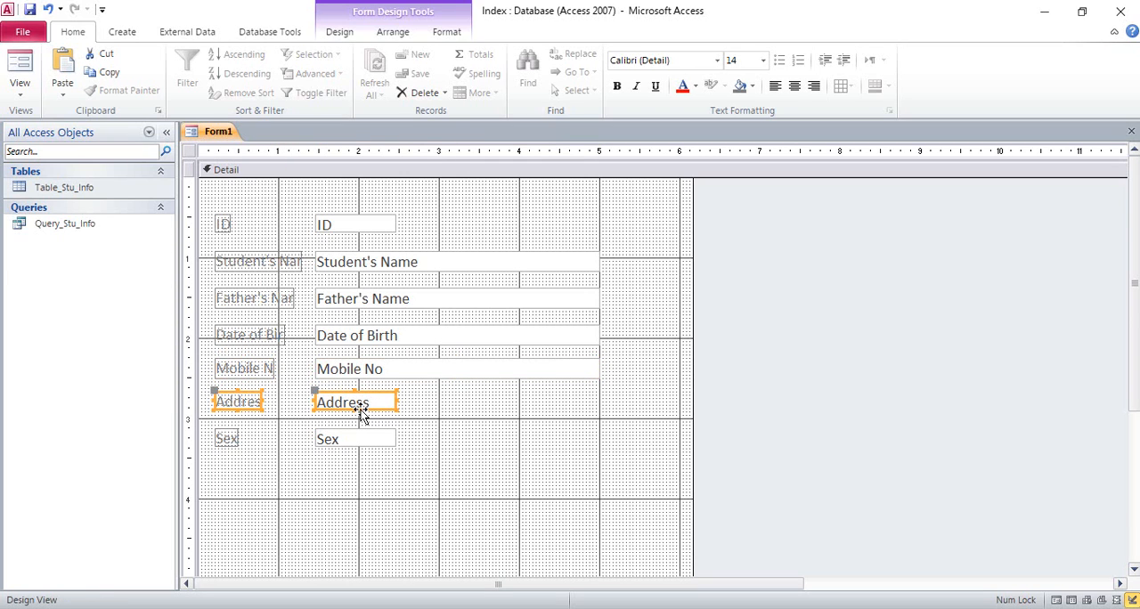
{"action": "left_click_drag", "start_coordinate": [355, 411], "coordinate": [602, 397]}
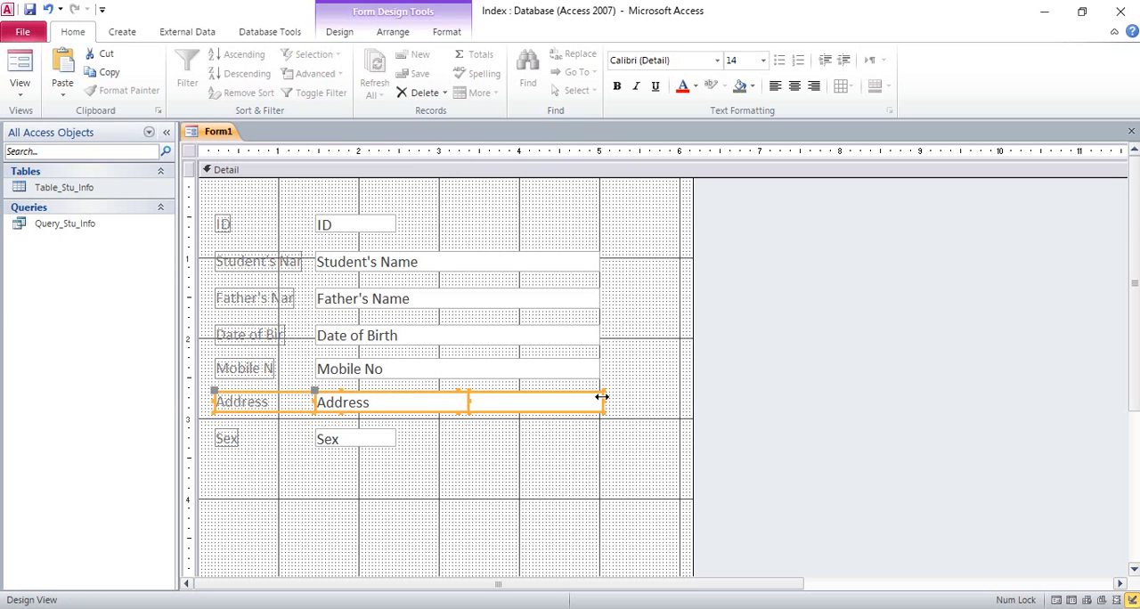
{"action": "key", "text": "ctrl+z"}
{"action": "left_click", "coordinate": [462, 406]}
{"action": "left_click_drag", "start_coordinate": [456, 390], "coordinate": [599, 406]}
Move the Sex label and text box together up into the ID row, beside the ID text box.
{"action": "left_click", "coordinate": [378, 442]}
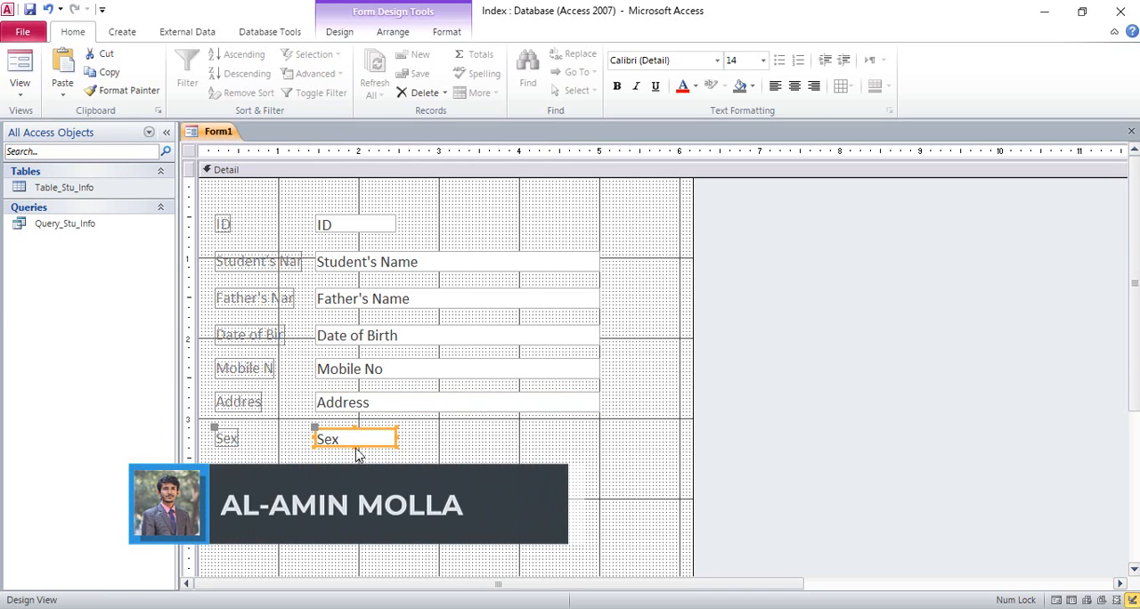
{"action": "left_click", "coordinate": [424, 450]}
{"action": "left_click_drag", "start_coordinate": [421, 443], "coordinate": [218, 431]}
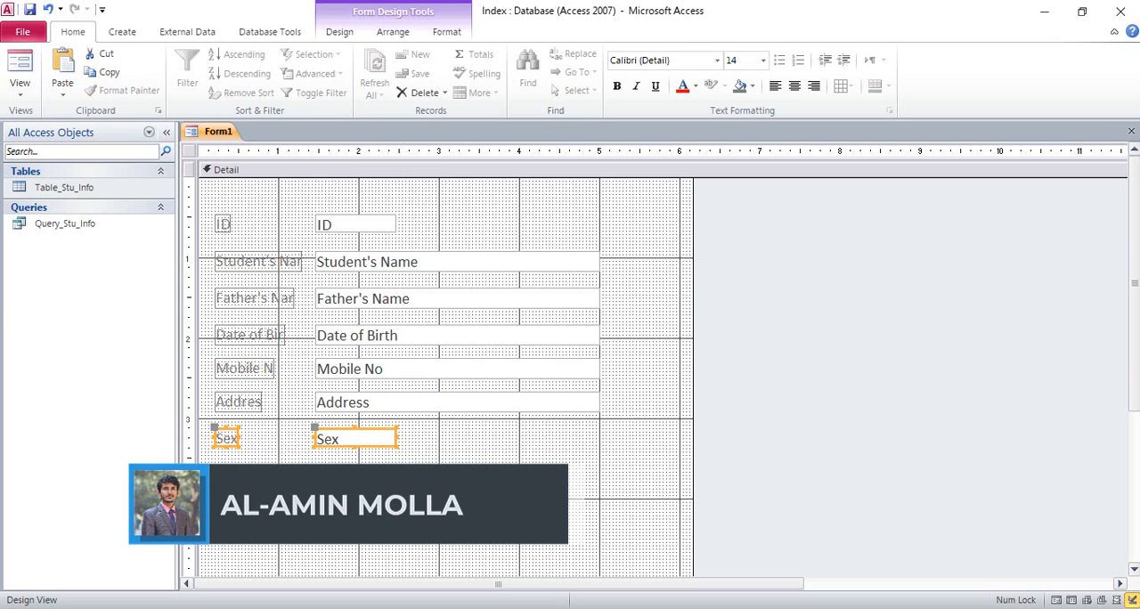
{"action": "left_click", "coordinate": [258, 481]}
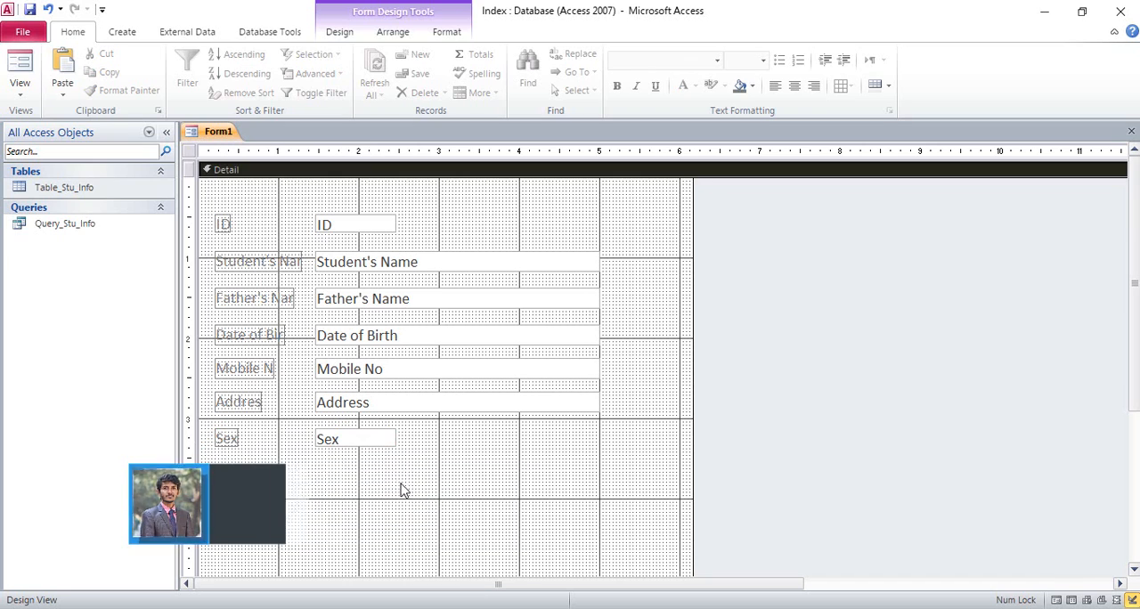
{"action": "left_click_drag", "start_coordinate": [400, 488], "coordinate": [217, 435]}
{"action": "left_click_drag", "start_coordinate": [322, 443], "coordinate": [519, 232]}
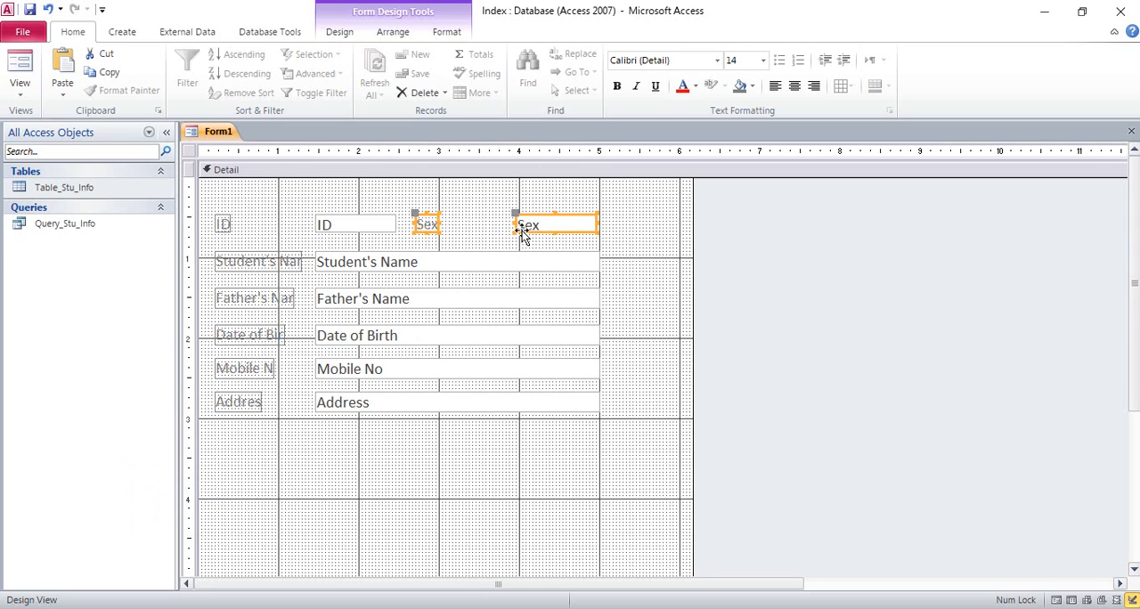
Nudge the Sex label and text box sideways until the box's outer edge lines up with the wide text boxes below.
{"action": "left_click", "coordinate": [614, 230]}
{"action": "left_click", "coordinate": [594, 223]}
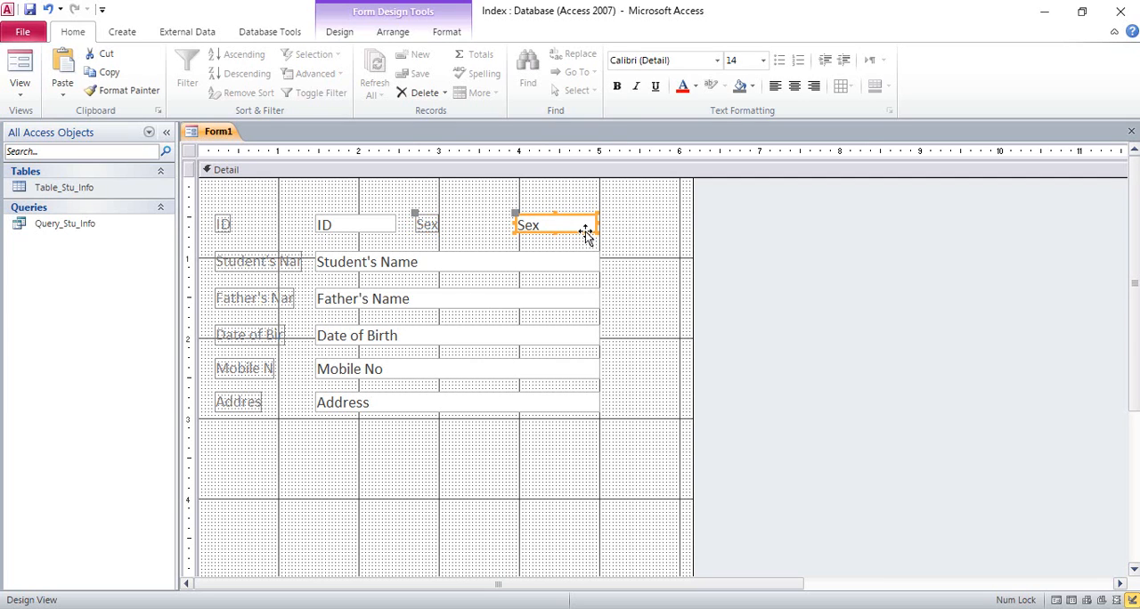
{"action": "key", "text": "Right"}
{"action": "left_click", "coordinate": [623, 254]}
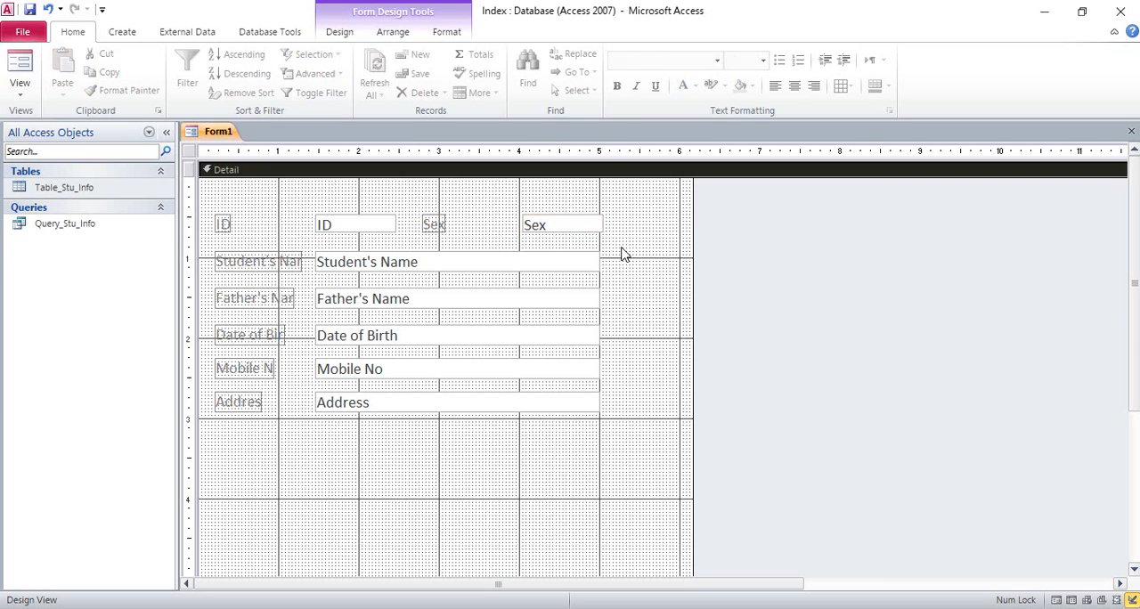
{"action": "left_click", "coordinate": [568, 233]}
{"action": "key", "text": "Left"}
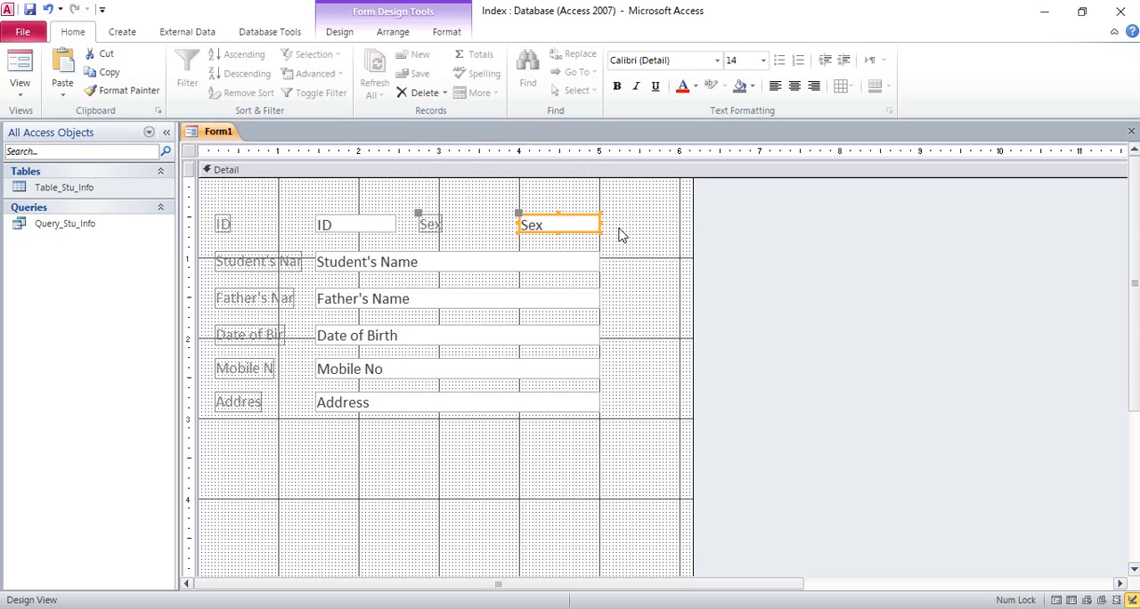
{"action": "left_click", "coordinate": [620, 234]}
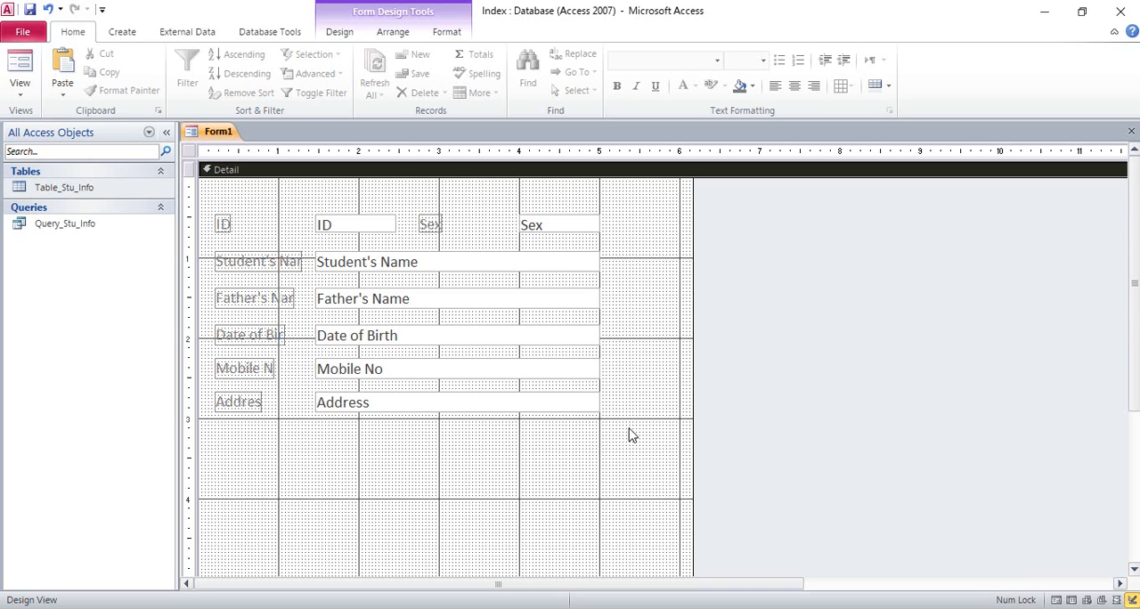
Move all the labels and text boxes down until the ID row sits just below the 1 mark on the vertical ruler.
{"action": "left_click_drag", "start_coordinate": [631, 439], "coordinate": [213, 207]}
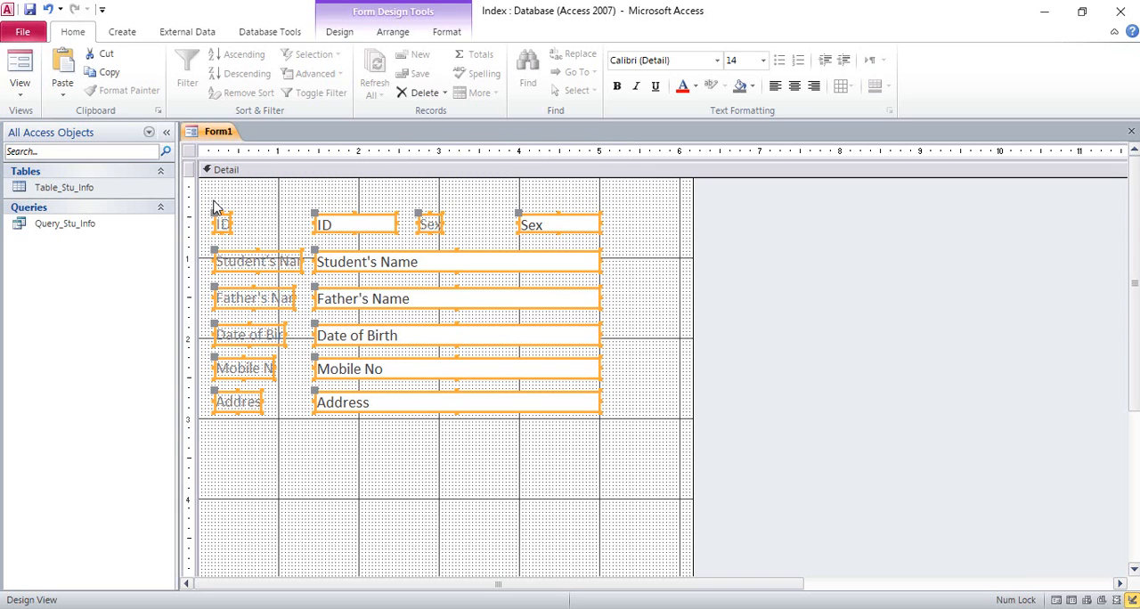
{"action": "left_click_drag", "start_coordinate": [401, 308], "coordinate": [419, 333]}
{"action": "key", "text": "Down"}
{"action": "key", "text": "Down"}
{"action": "key", "text": "Down"}
{"action": "key", "text": "Down"}
{"action": "key", "text": "Down"}
{"action": "key", "text": "Down"}
{"action": "key", "text": "Down"}
{"action": "key", "text": "Down"}
{"action": "key", "text": "Down"}
{"action": "key", "text": "Down"}
{"action": "key", "text": "Down"}
{"action": "key", "text": "Down"}
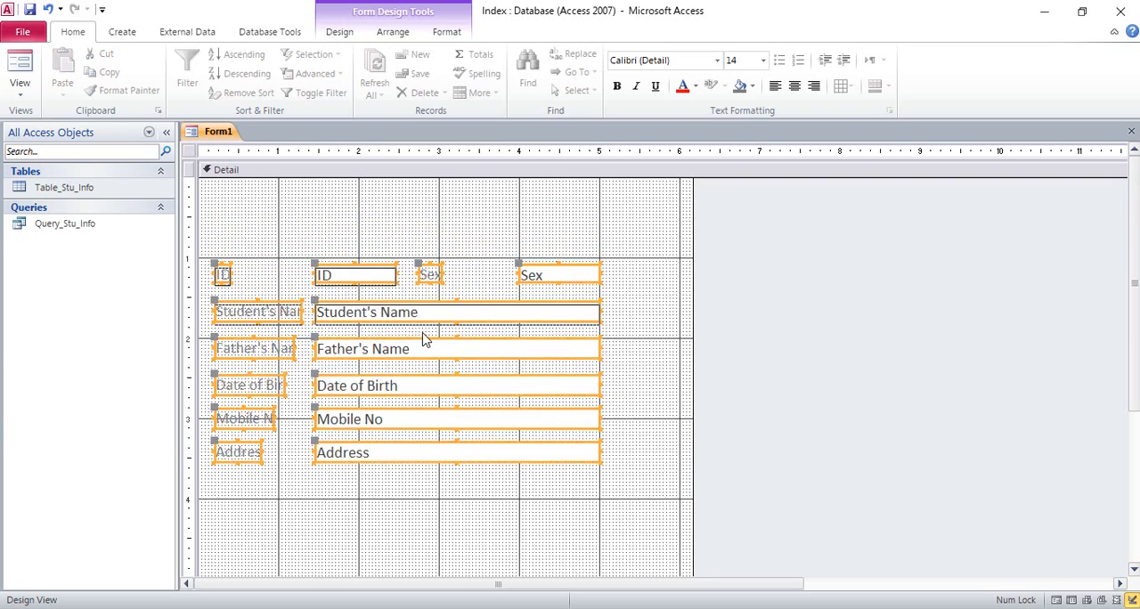
{"action": "left_click", "coordinate": [396, 216]}
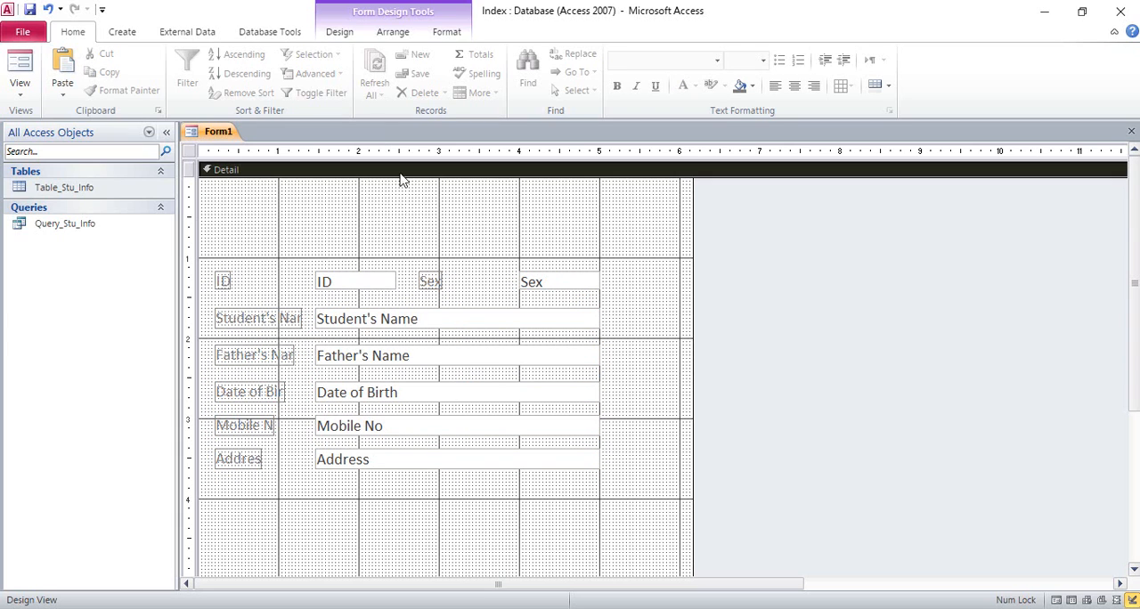
{"action": "left_click", "coordinate": [339, 32]}
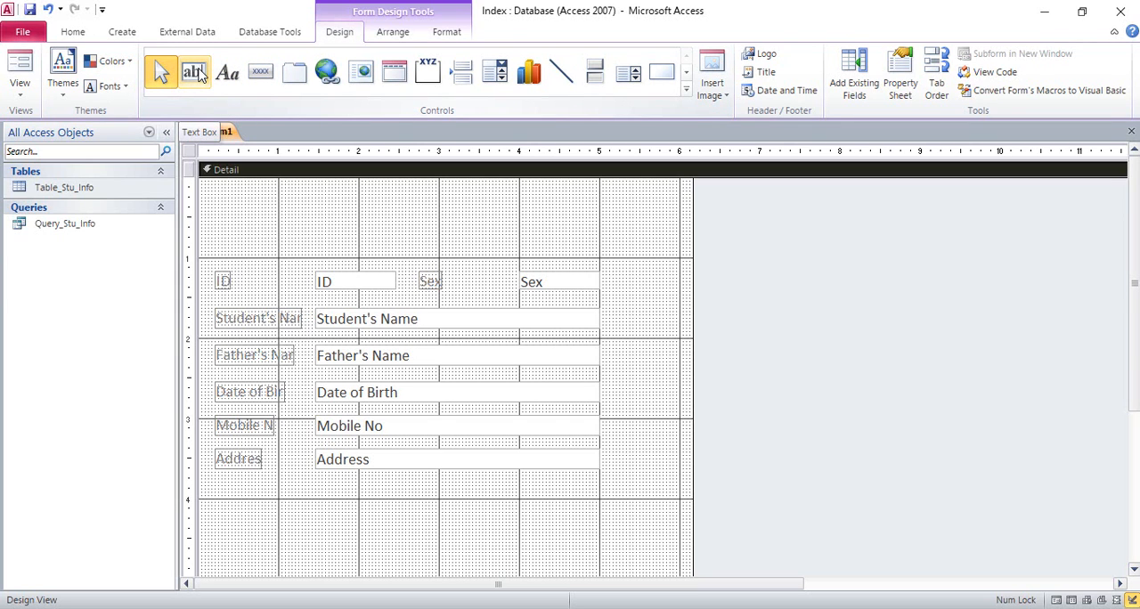
{"action": "left_click", "coordinate": [195, 73]}
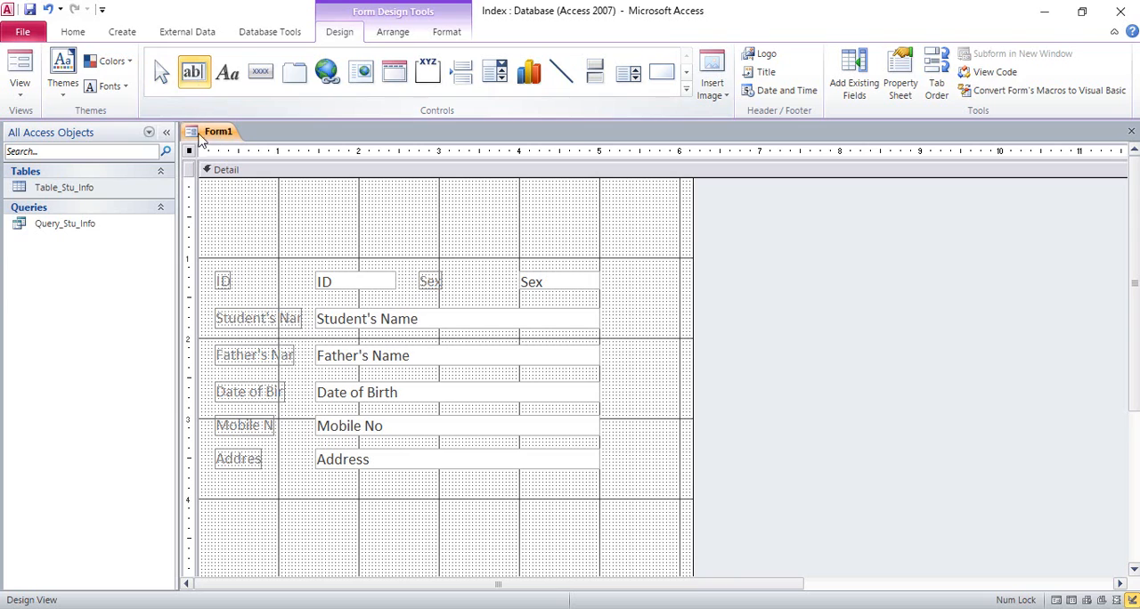
{"action": "left_click", "coordinate": [219, 210]}
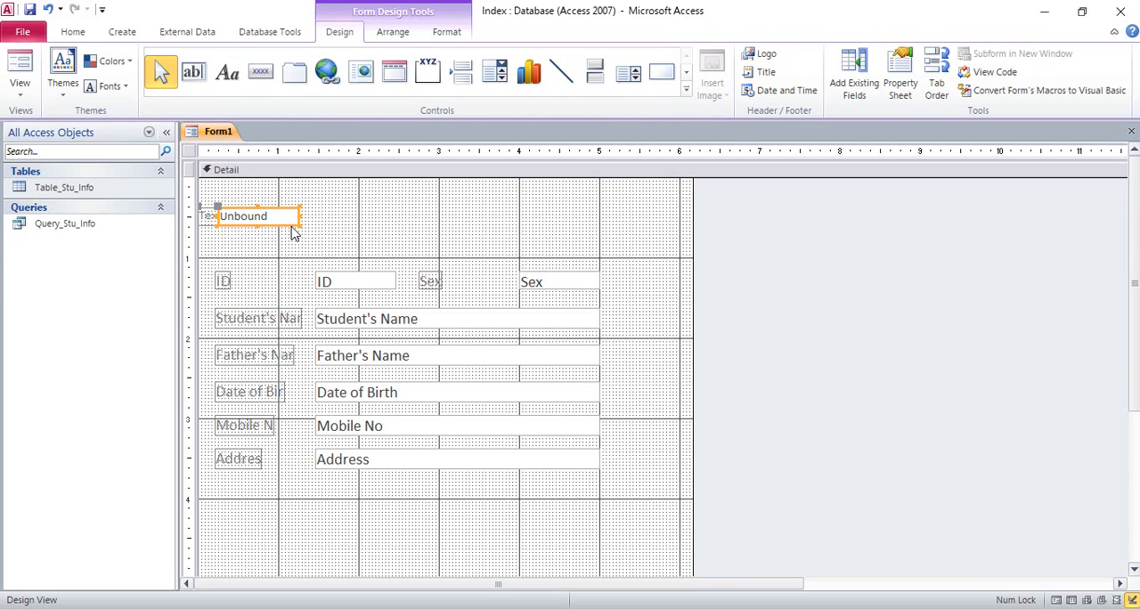
{"action": "key", "text": "Delete"}
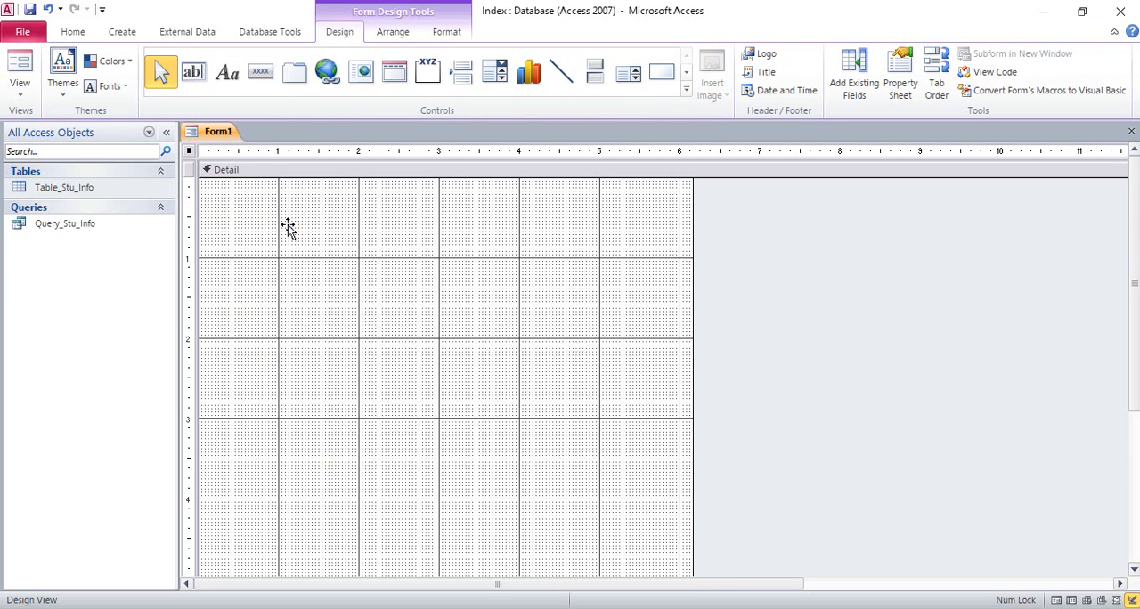
Draw a wide label above the ID row, ending at the text boxes' outer edge, and enter the heading Admission From.
{"action": "left_click", "coordinate": [229, 79]}
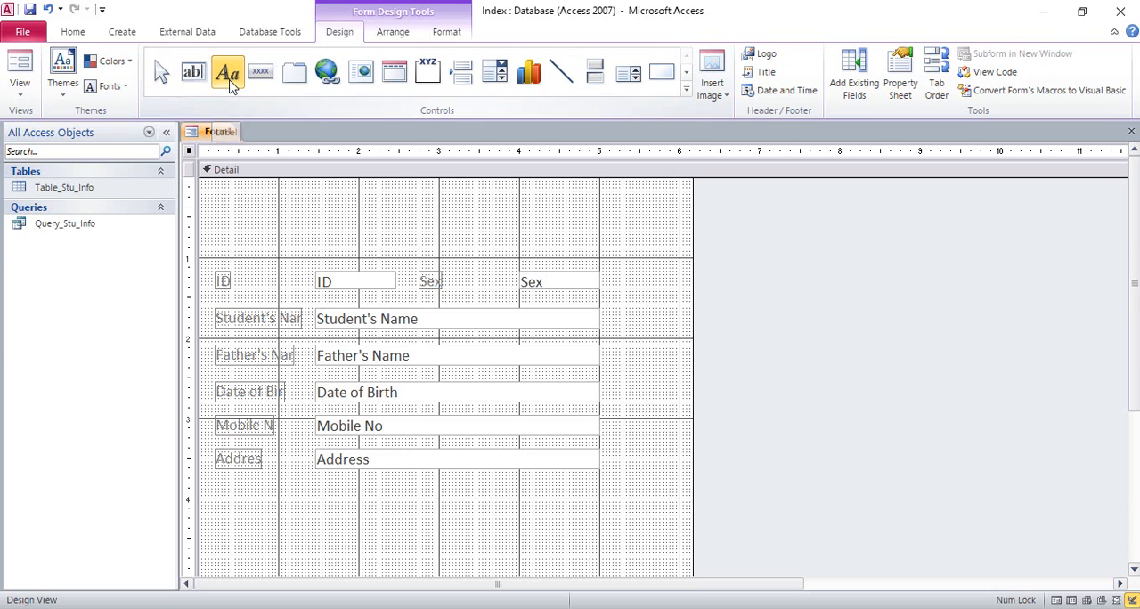
{"action": "left_click_drag", "start_coordinate": [227, 206], "coordinate": [598, 258]}
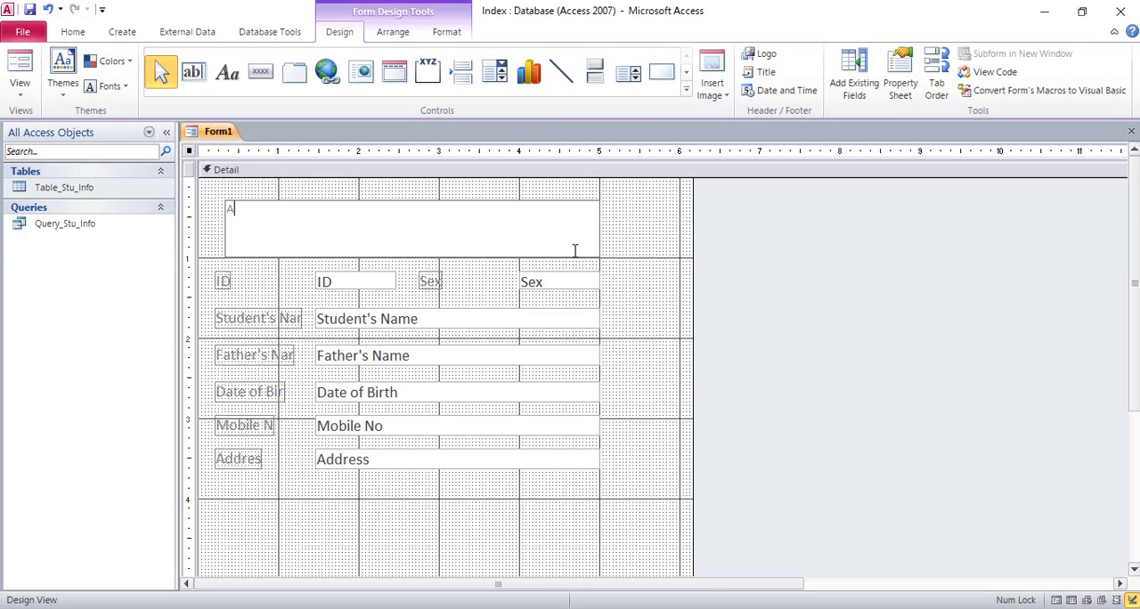
{"action": "type", "text": "Admission From"}
Set the font size of the Admission From heading label to 24.
{"action": "left_click_drag", "start_coordinate": [299, 213], "coordinate": [210, 199]}
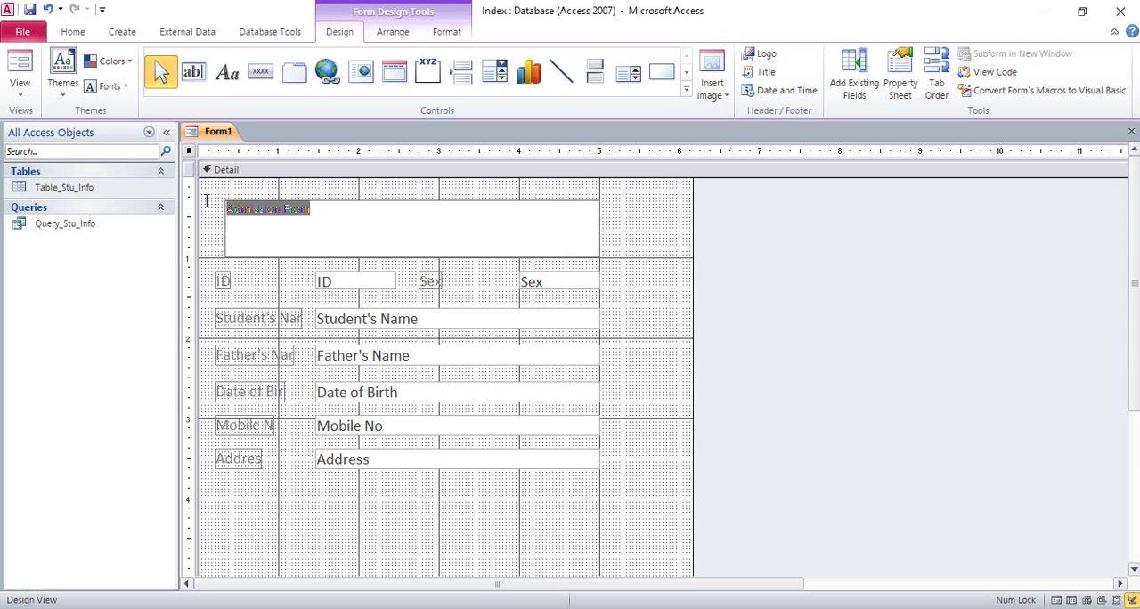
{"action": "left_click", "coordinate": [73, 32]}
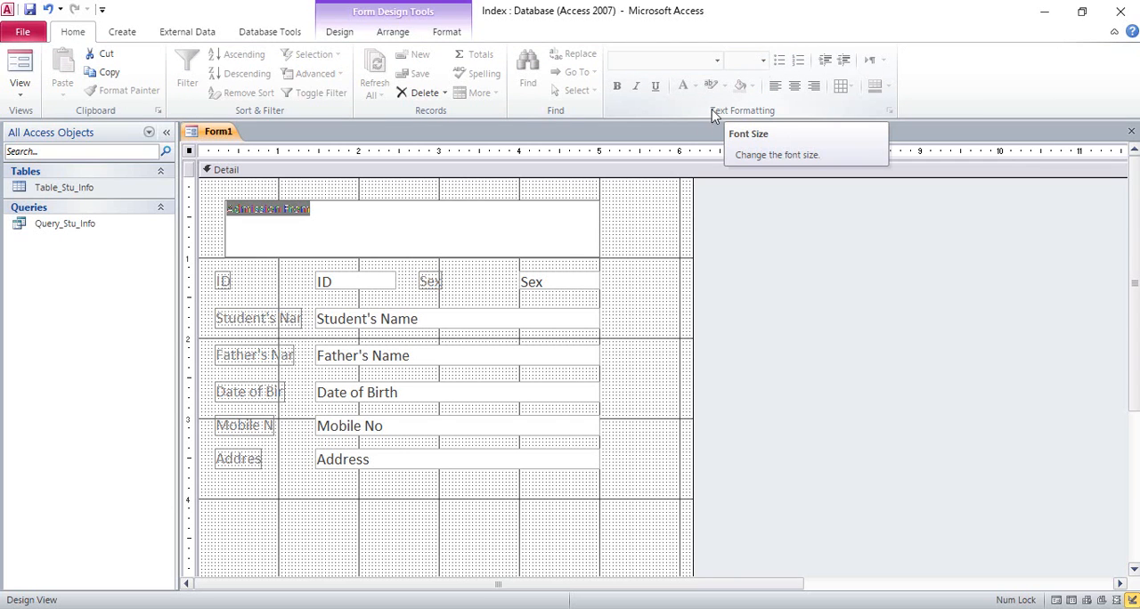
{"action": "left_click", "coordinate": [619, 227]}
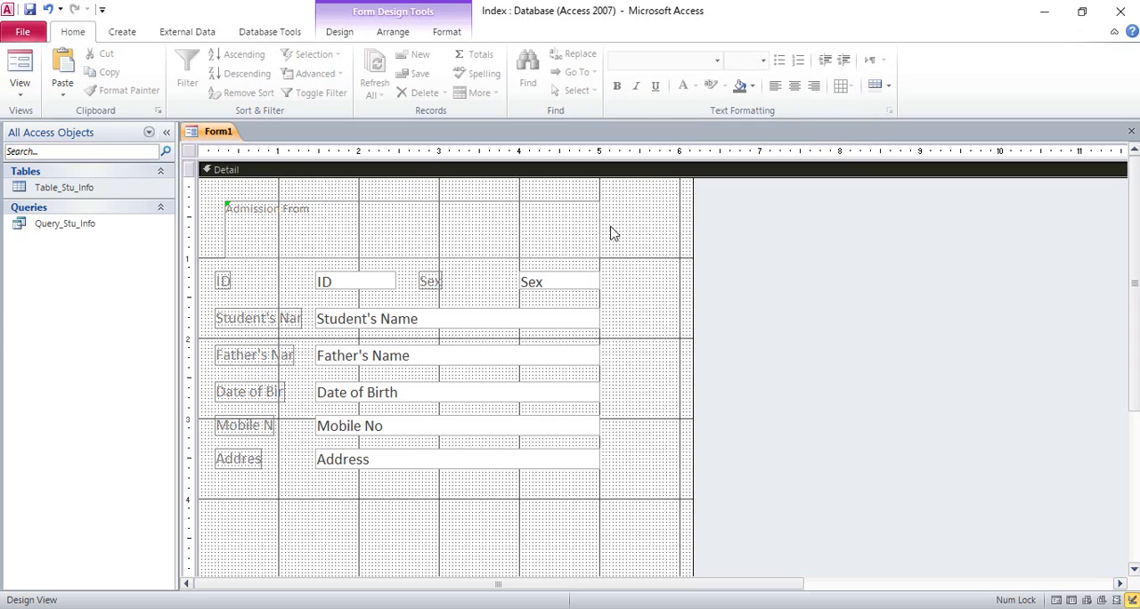
{"action": "left_click", "coordinate": [507, 203]}
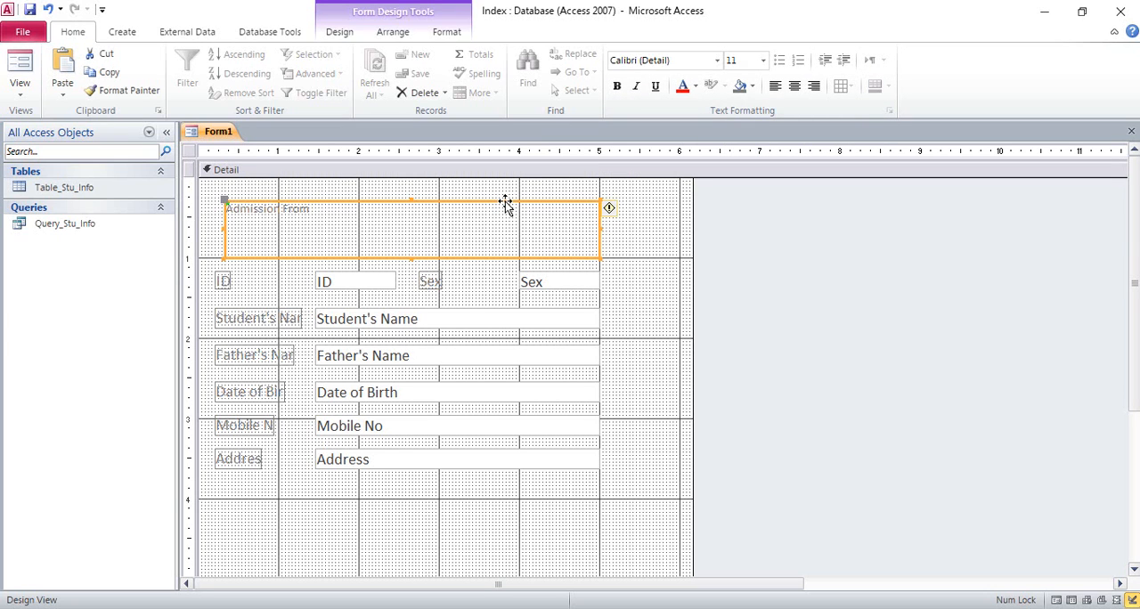
{"action": "left_click", "coordinate": [763, 60]}
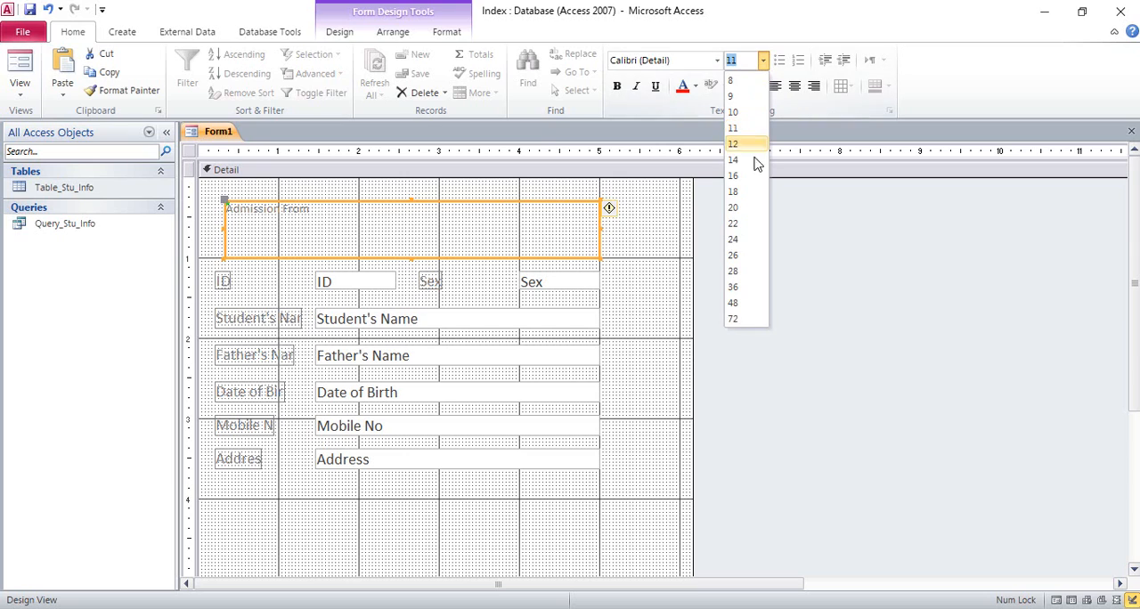
{"action": "left_click", "coordinate": [740, 208]}
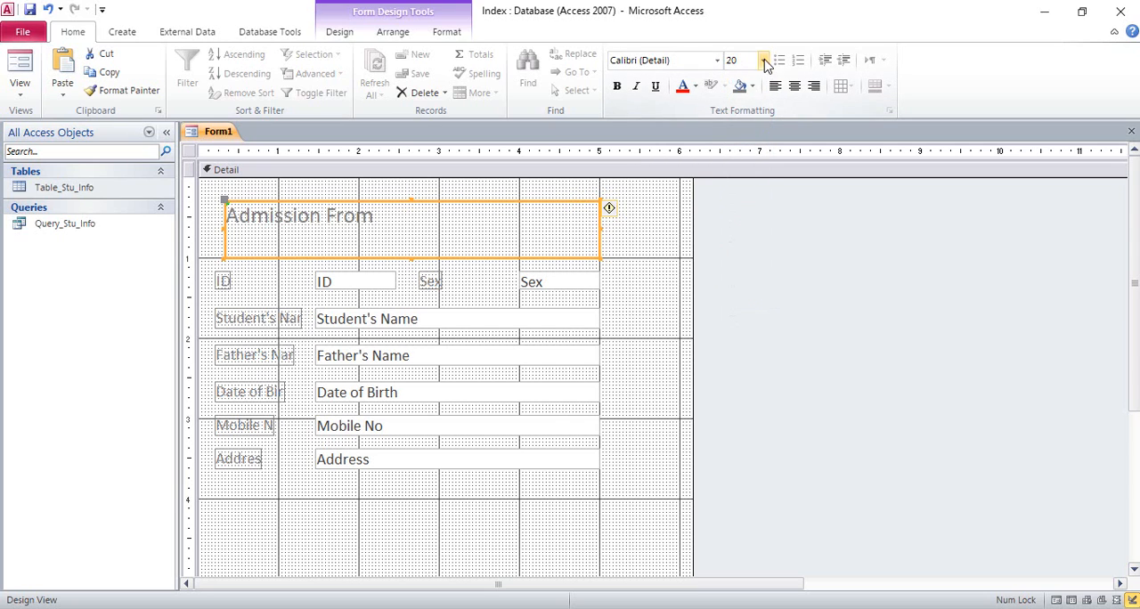
{"action": "left_click", "coordinate": [763, 60]}
{"action": "left_click", "coordinate": [739, 237]}
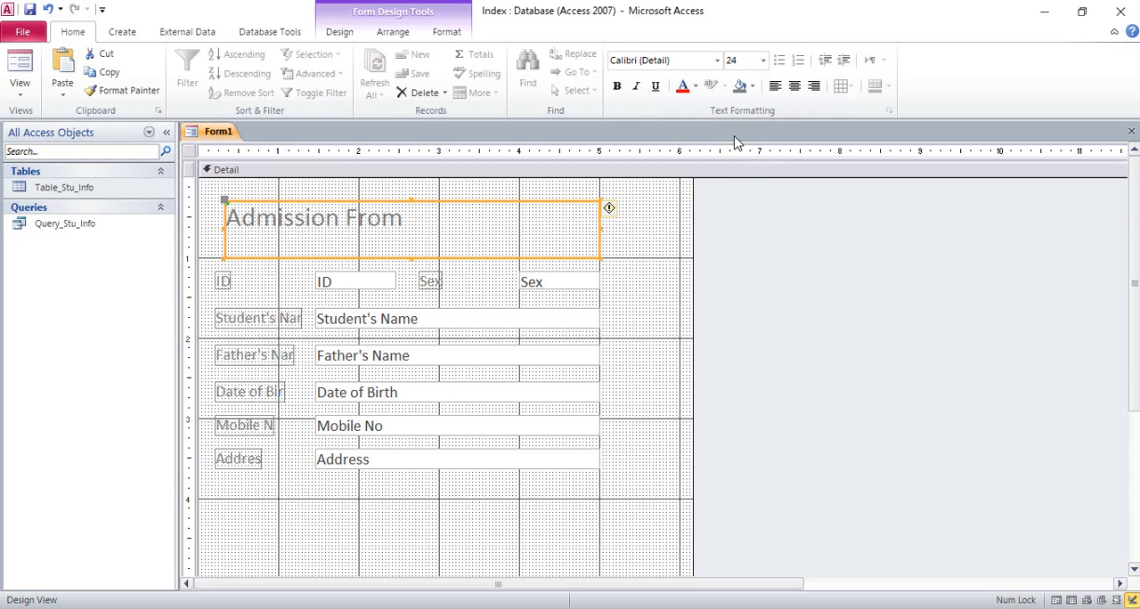
Make the Admission From heading red, bold and underlined.
{"action": "left_click", "coordinate": [683, 88]}
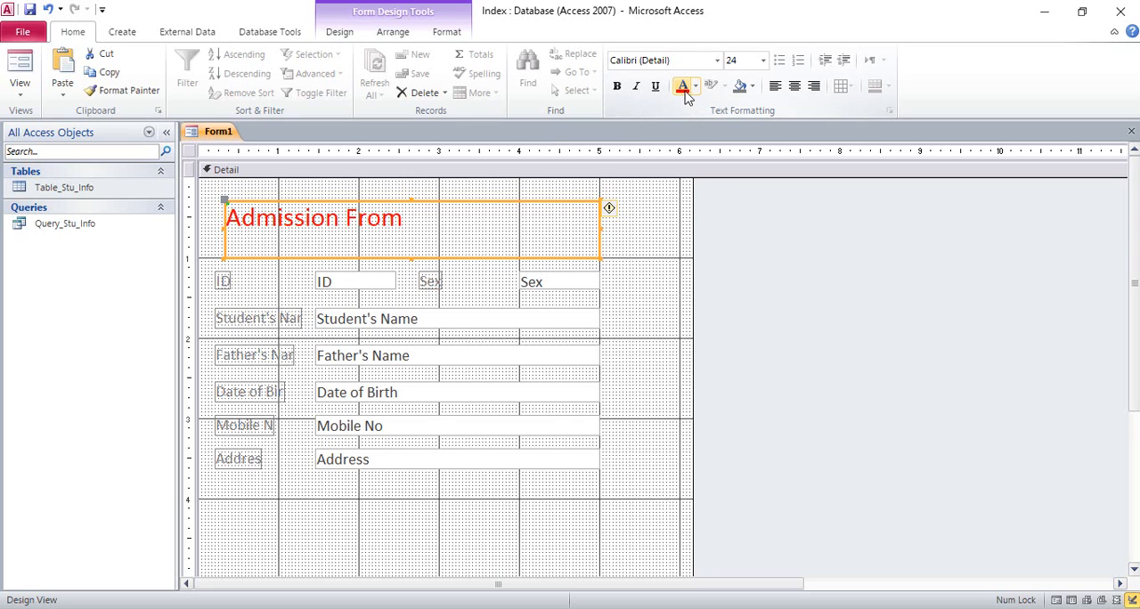
{"action": "left_click", "coordinate": [616, 86]}
{"action": "left_click", "coordinate": [655, 88]}
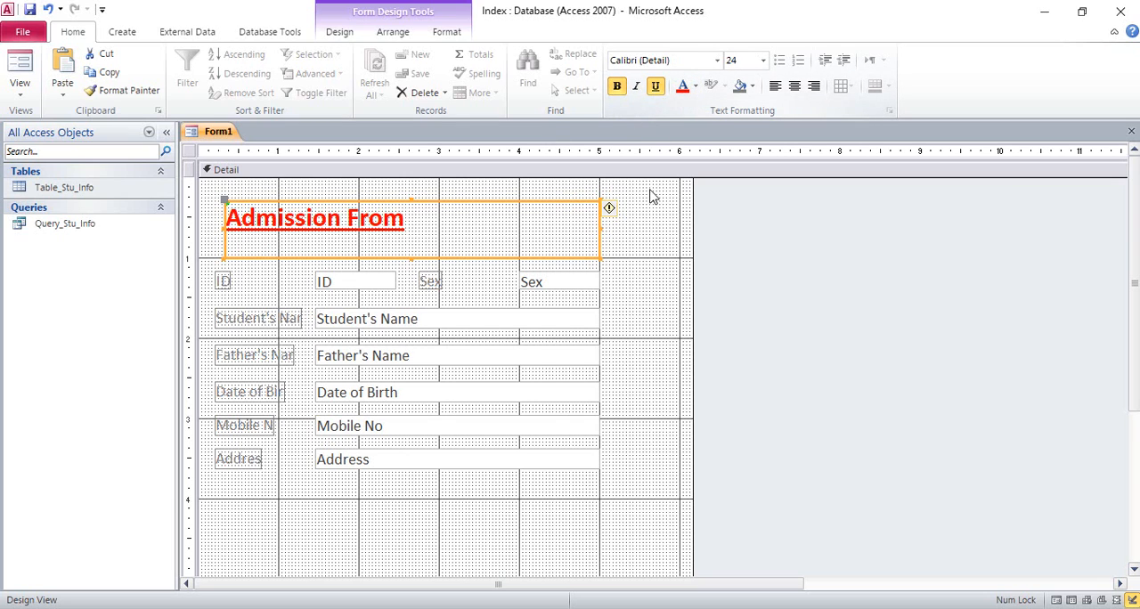
Reduce the heading label's width and height so its frame fits closely around the Admission From text.
{"action": "left_click_drag", "start_coordinate": [600, 233], "coordinate": [420, 231]}
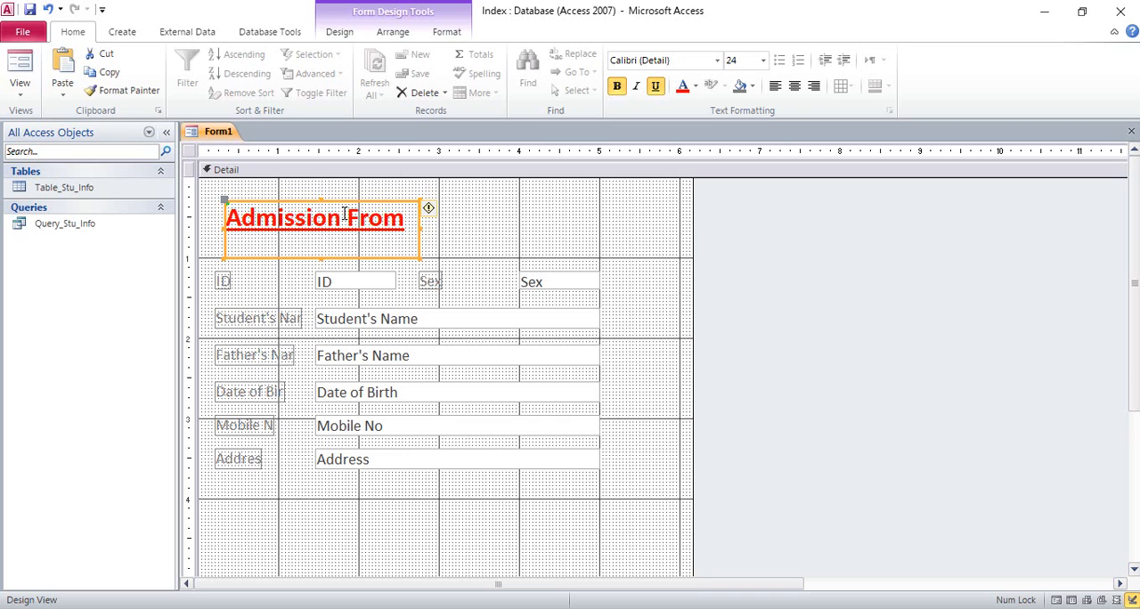
{"action": "left_click", "coordinate": [433, 207]}
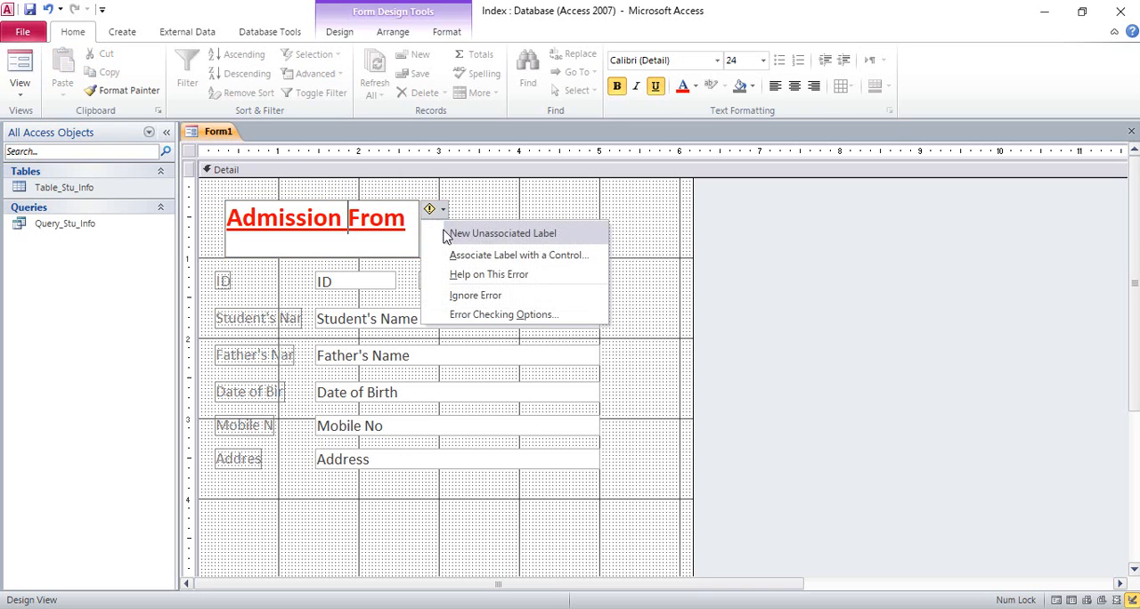
{"action": "left_click", "coordinate": [470, 218]}
{"action": "left_click_drag", "start_coordinate": [491, 217], "coordinate": [359, 224]}
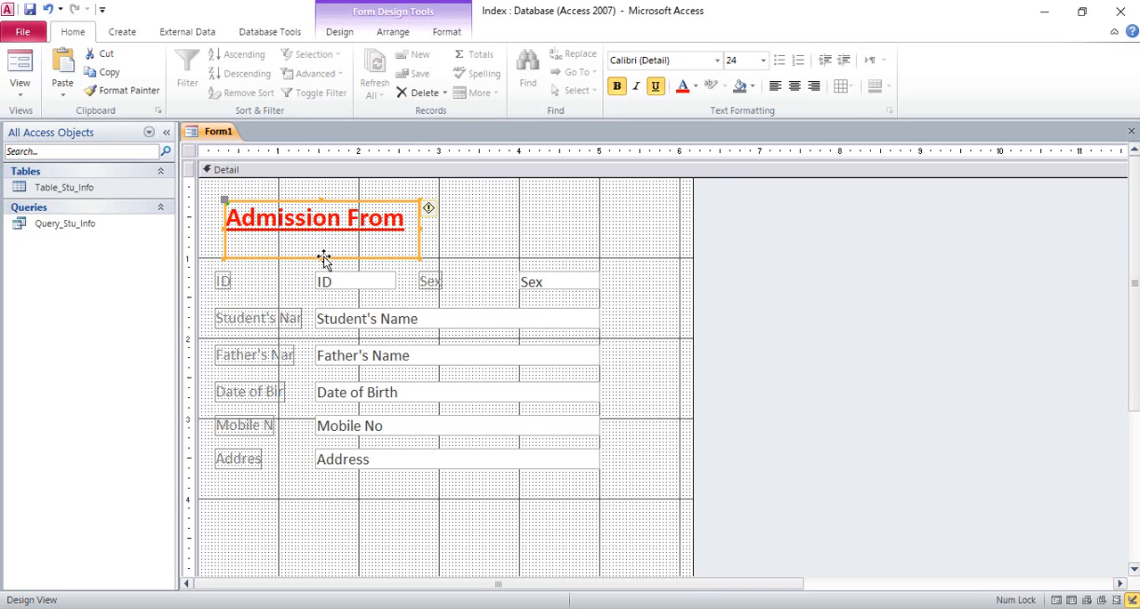
{"action": "left_click_drag", "start_coordinate": [324, 259], "coordinate": [322, 244]}
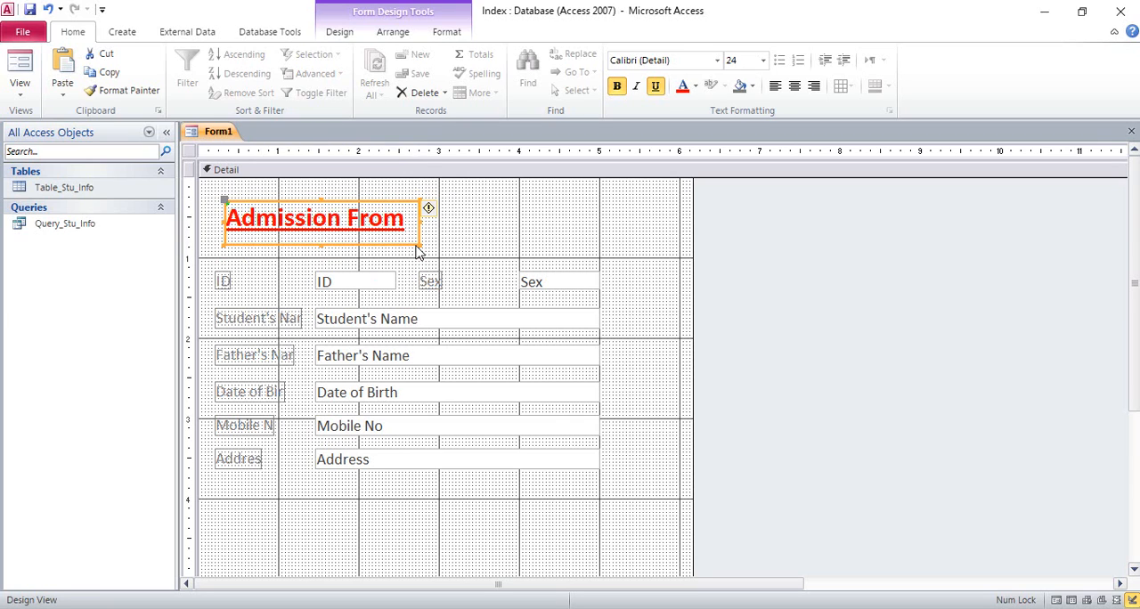
Shift the heading label sideways until its starting edge roughly lines up with the text boxes below.
{"action": "key", "text": "Right"}
{"action": "key", "text": "Right"}
{"action": "key", "text": "Right"}
{"action": "key", "text": "Right"}
{"action": "key", "text": "Right"}
{"action": "key", "text": "Right"}
{"action": "key", "text": "Right"}
{"action": "key", "text": "Right"}
{"action": "key", "text": "Right"}
{"action": "key", "text": "Right"}
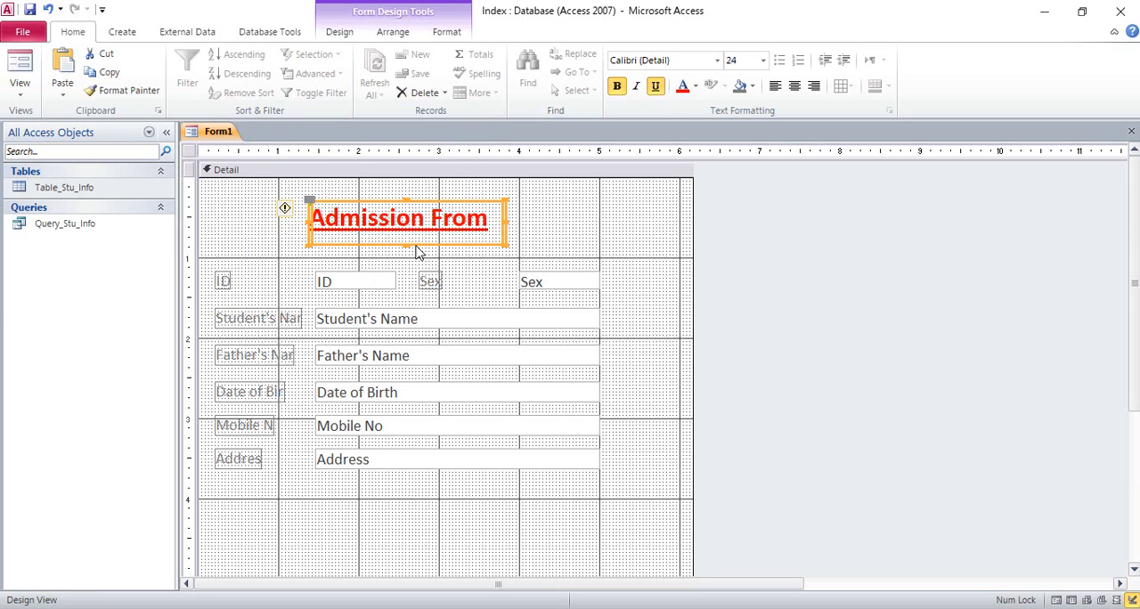
{"action": "key", "text": "Right"}
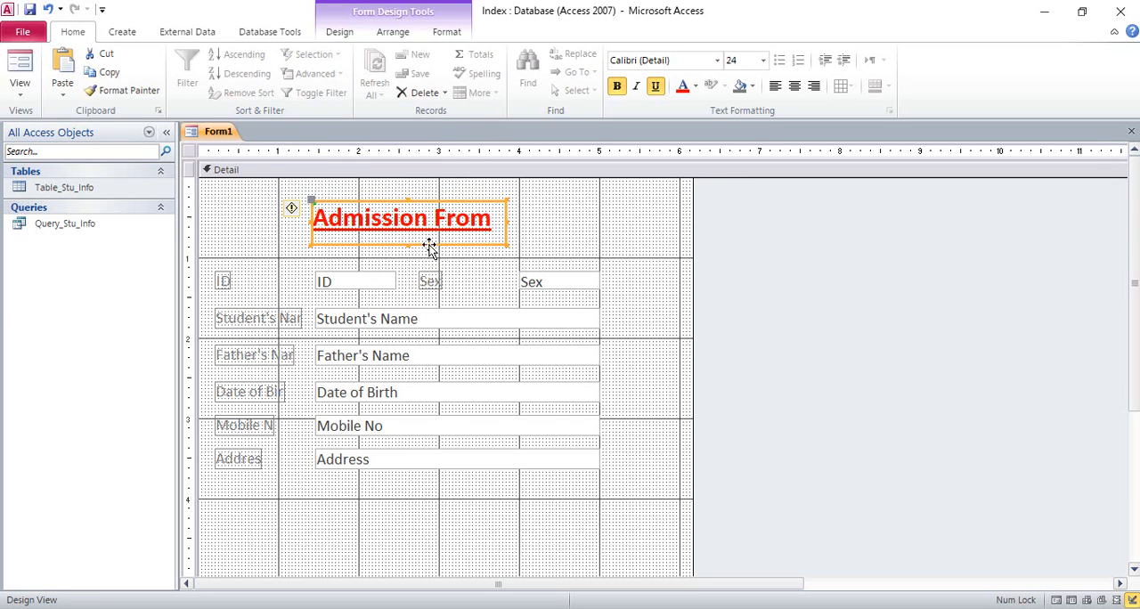
{"action": "left_click", "coordinate": [548, 234]}
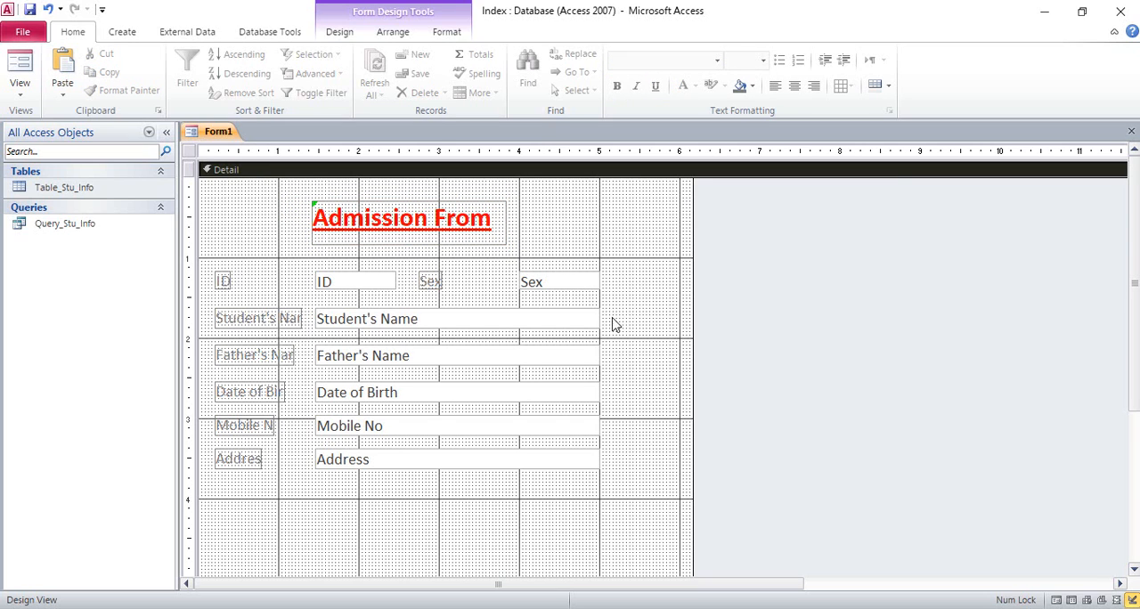
Select the Student's Name label and text box together and set their font color to the standard green.
{"action": "left_click_drag", "start_coordinate": [614, 325], "coordinate": [371, 317]}
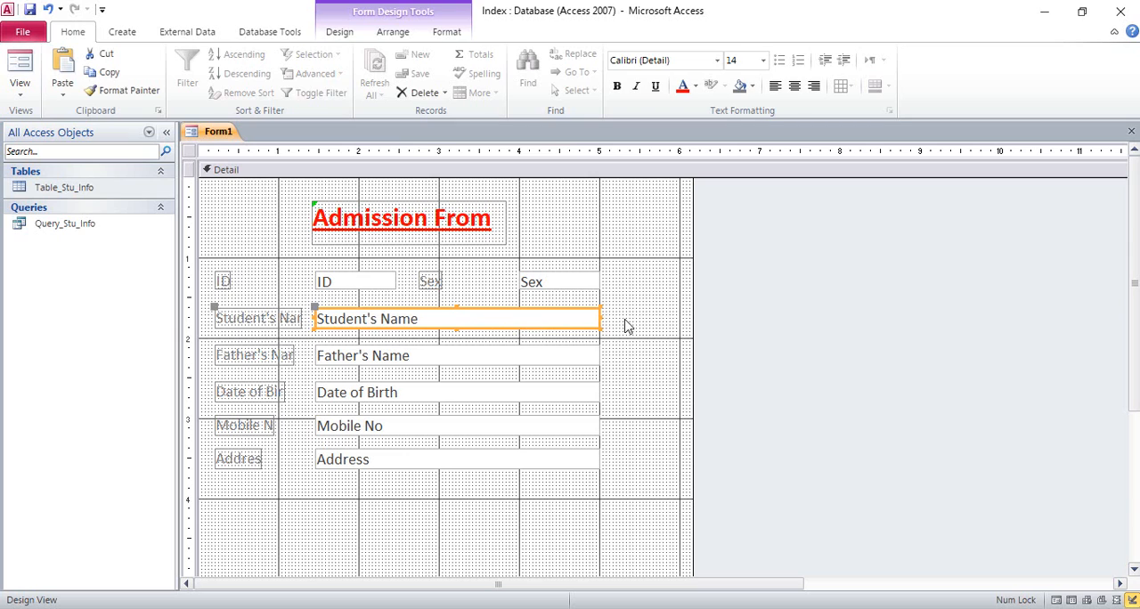
{"action": "left_click_drag", "start_coordinate": [623, 323], "coordinate": [253, 318]}
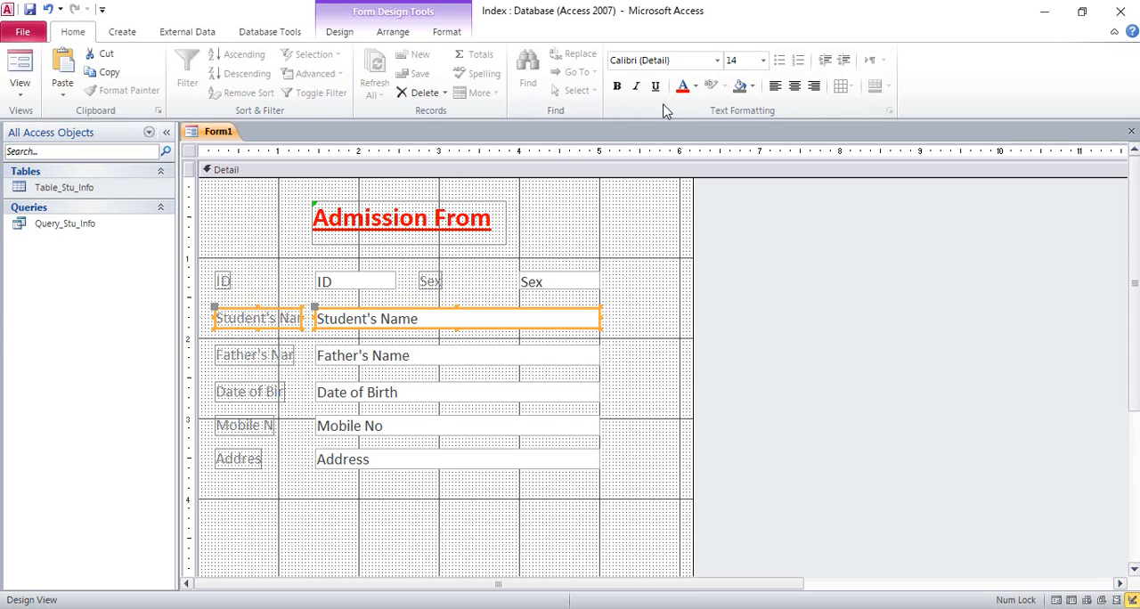
{"action": "left_click", "coordinate": [695, 85]}
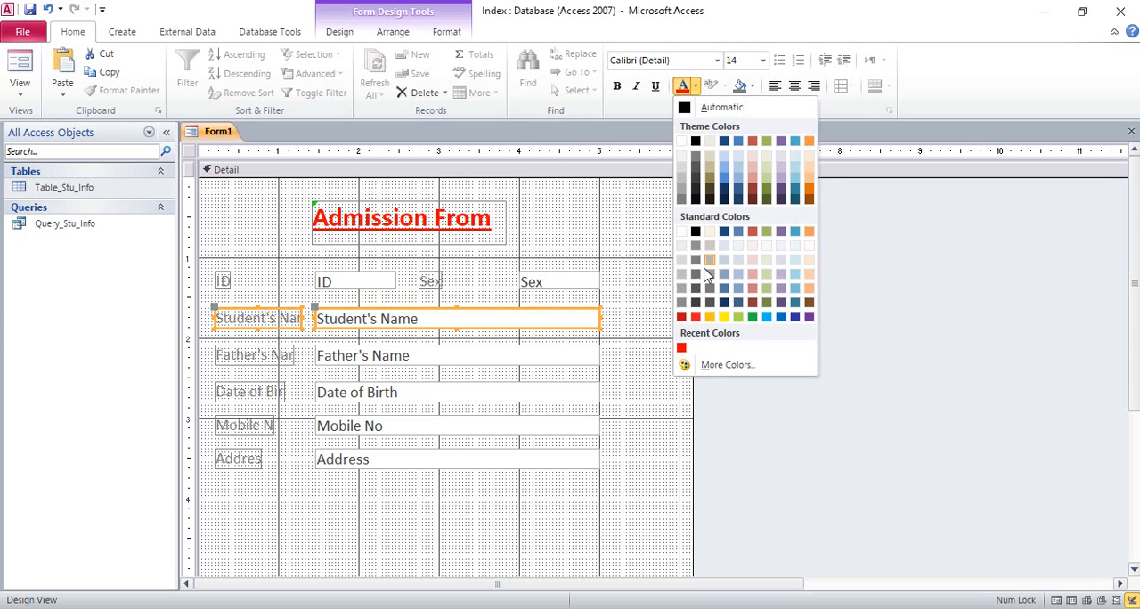
{"action": "left_click", "coordinate": [751, 317]}
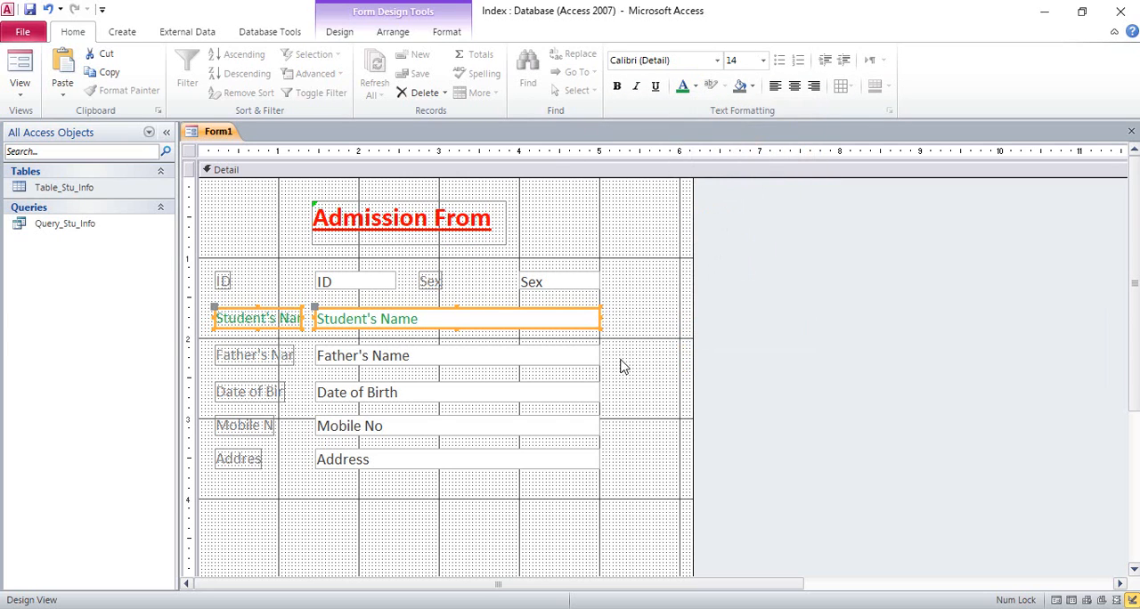
Apply the same green font color to all labels and text boxes from Student's Name down to Address.
{"action": "left_click", "coordinate": [623, 363]}
{"action": "left_click_drag", "start_coordinate": [626, 317], "coordinate": [226, 461]}
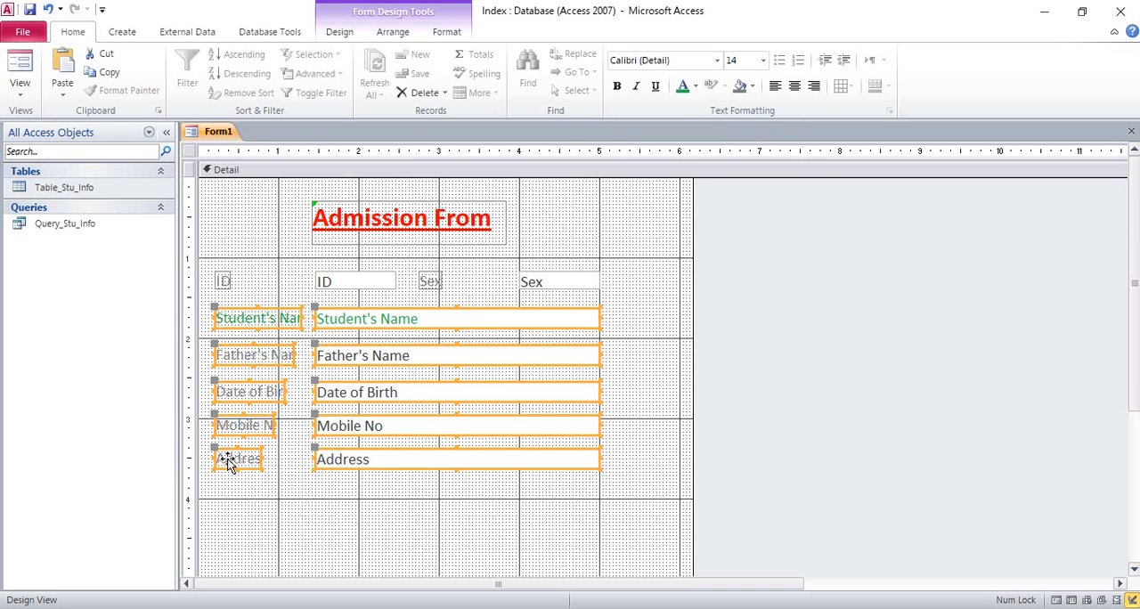
{"action": "left_click", "coordinate": [682, 85]}
Apply the green font color to the ID and Sex labels and text boxes.
{"action": "left_click", "coordinate": [621, 279]}
{"action": "left_click_drag", "start_coordinate": [623, 269], "coordinate": [212, 323]}
{"action": "left_click", "coordinate": [682, 90]}
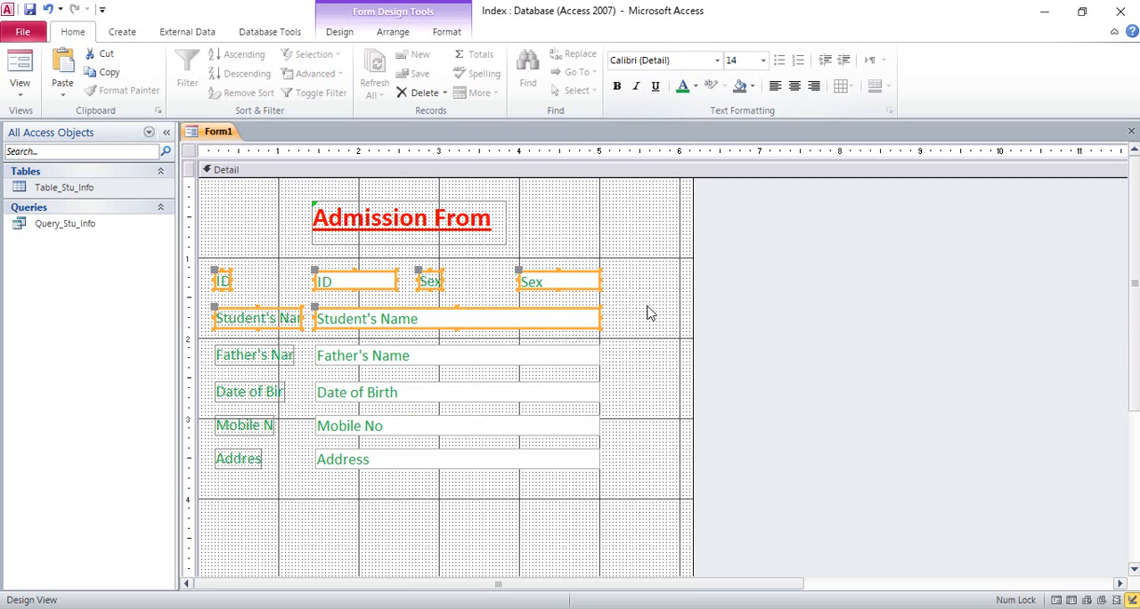
{"action": "left_click", "coordinate": [654, 312]}
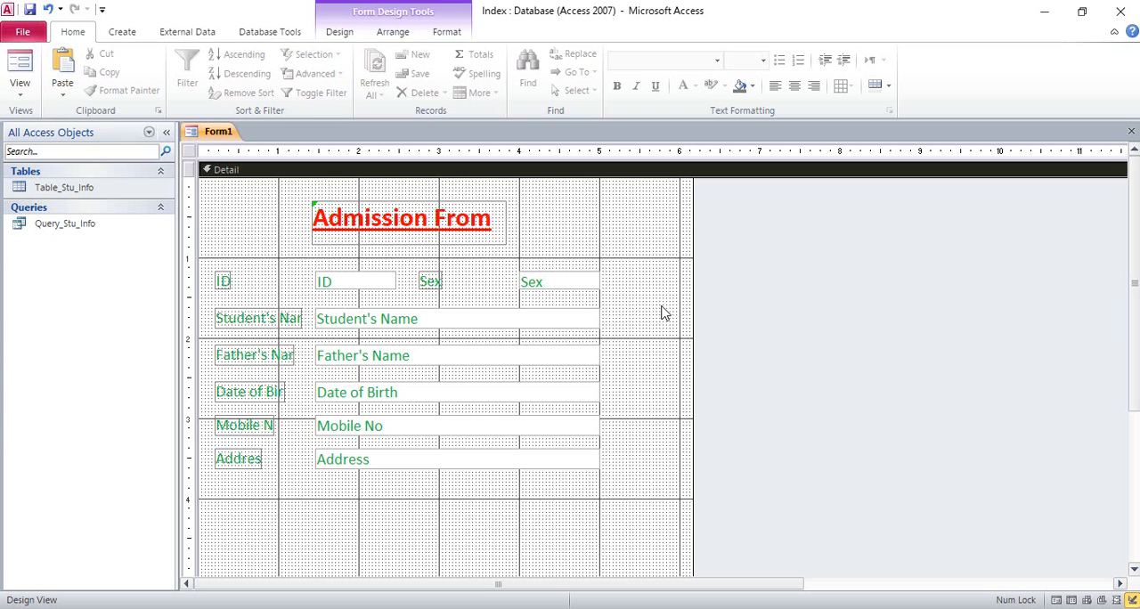
Try to save the form under the name Form_Stu_Info.
{"action": "left_click", "coordinate": [14, 34]}
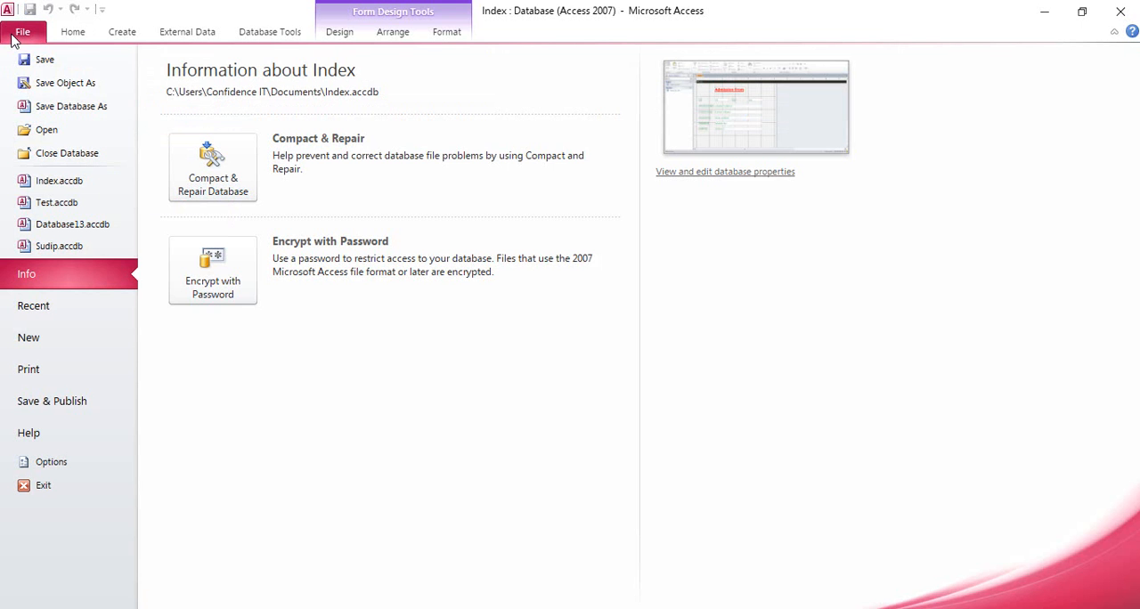
{"action": "left_click", "coordinate": [42, 59]}
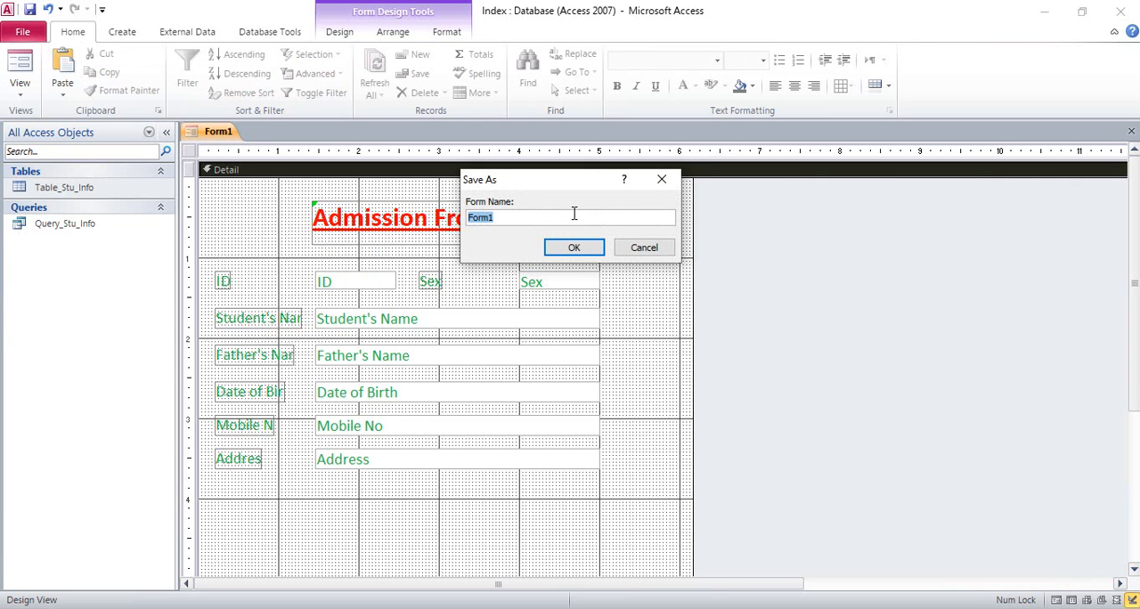
{"action": "left_click", "coordinate": [531, 219]}
{"action": "left_click", "coordinate": [576, 250]}
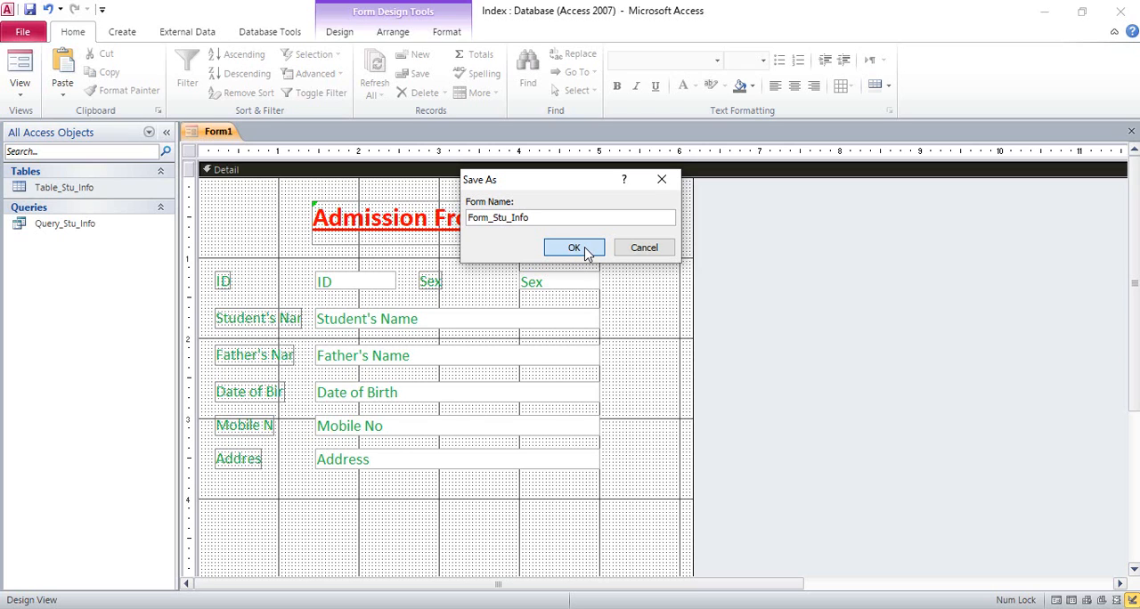
{"action": "left_click", "coordinate": [586, 252]}
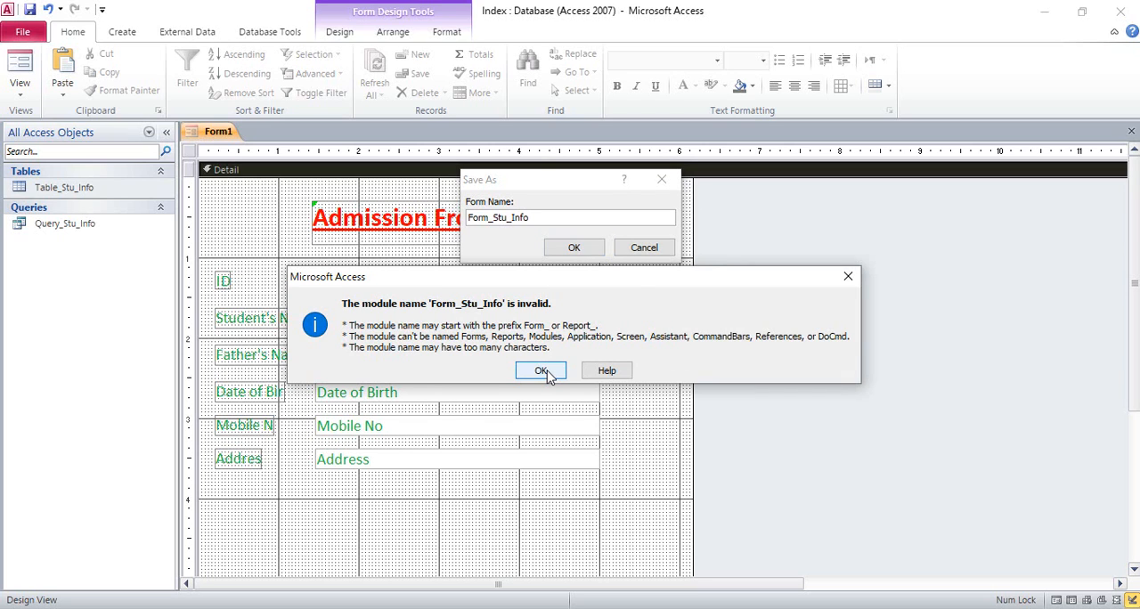
{"action": "left_click", "coordinate": [542, 371]}
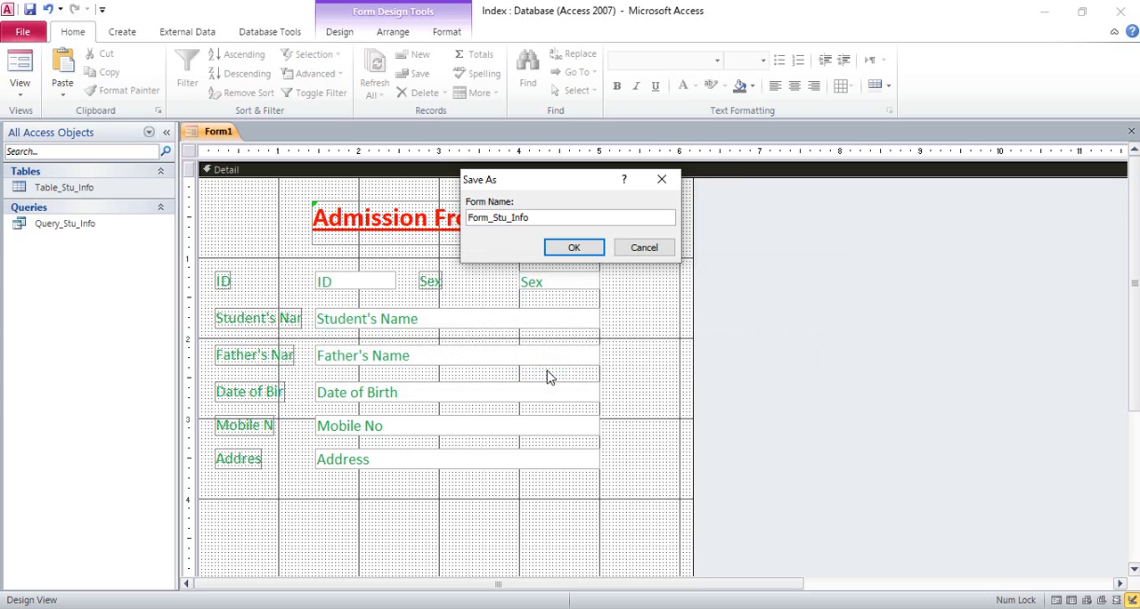
Replace the underscores in the form name with spaces and save the form as Form Stu Info.
{"action": "left_click", "coordinate": [540, 221]}
{"action": "left_click", "coordinate": [512, 221]}
{"action": "key", "text": "BackSpace"}
{"action": "left_click", "coordinate": [494, 221]}
{"action": "key", "text": "BackSpace"}
{"action": "left_click", "coordinate": [574, 247]}
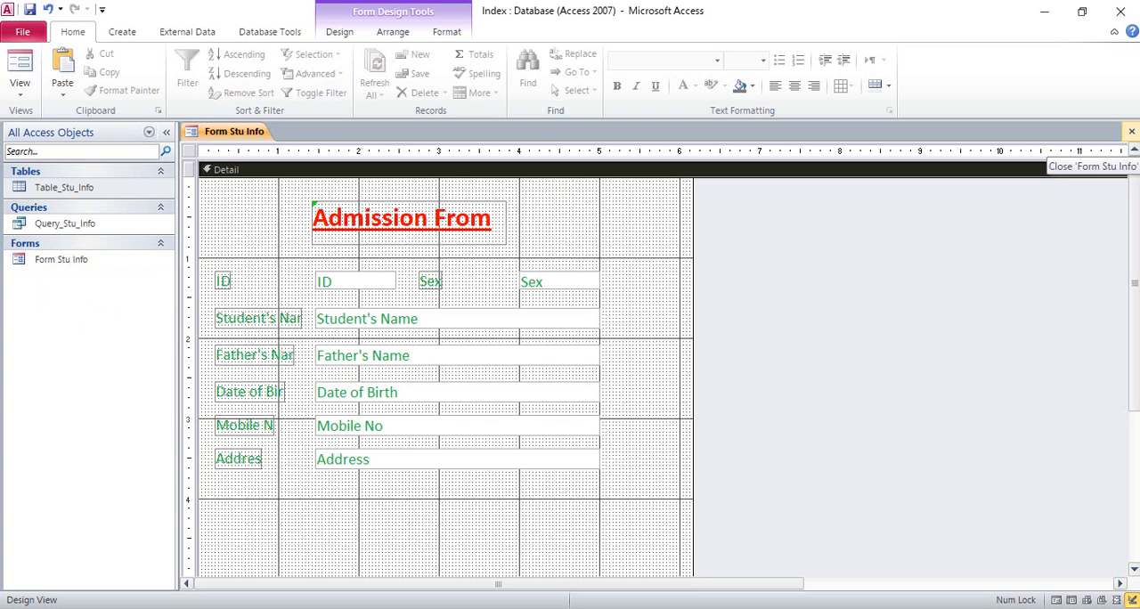
Close the form's design, reopen Form Stu Info in Form View and place the cursor in the Student's Name field.
{"action": "left_click", "coordinate": [1132, 132]}
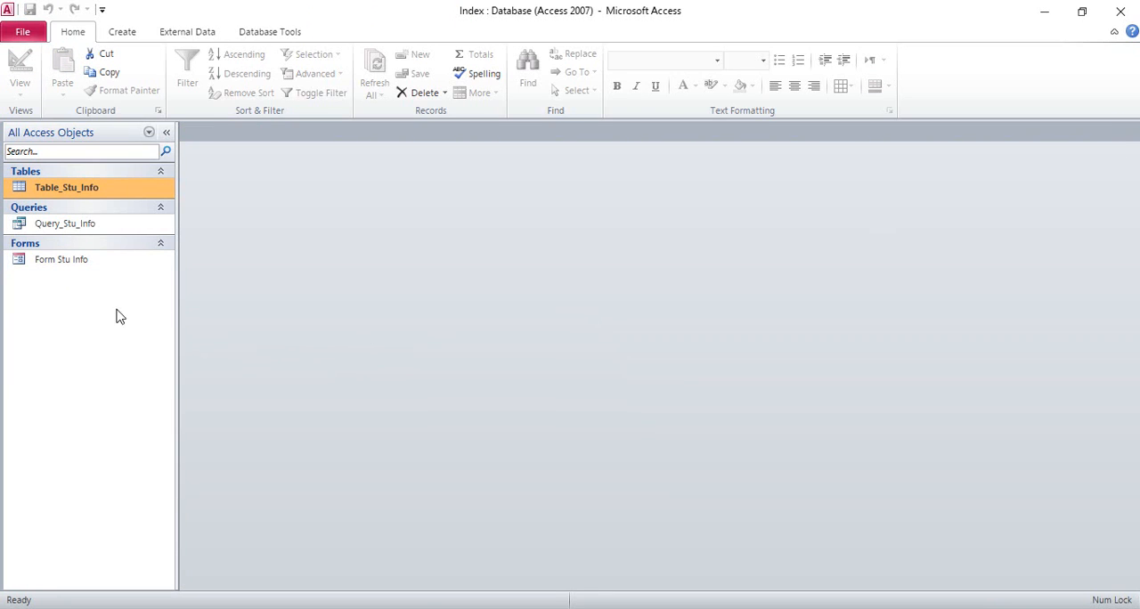
{"action": "double_click", "coordinate": [89, 261]}
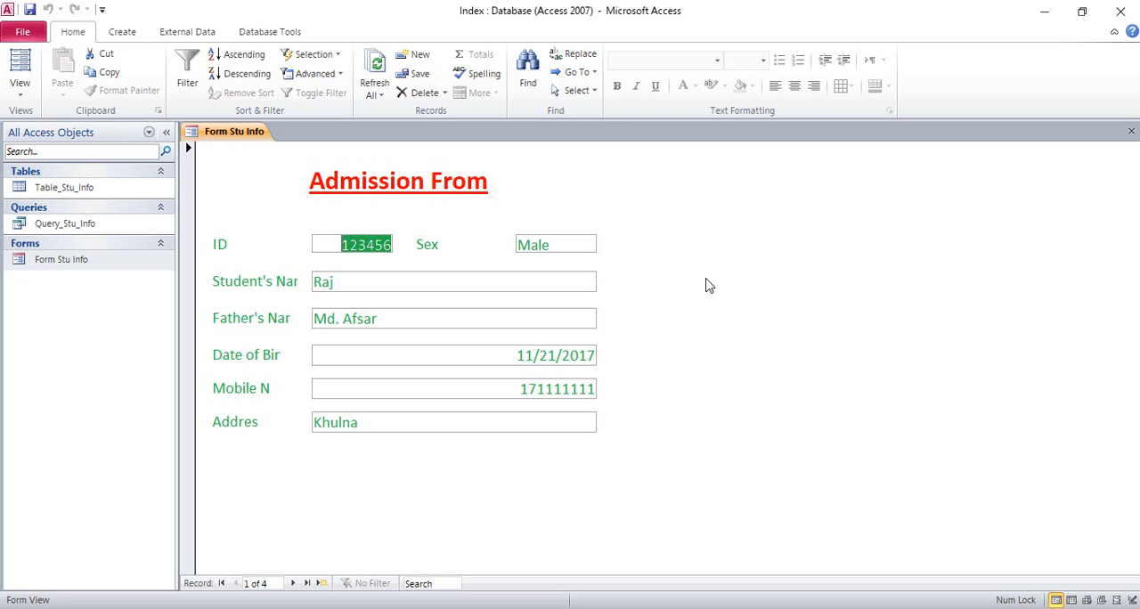
{"action": "left_click", "coordinate": [470, 284]}
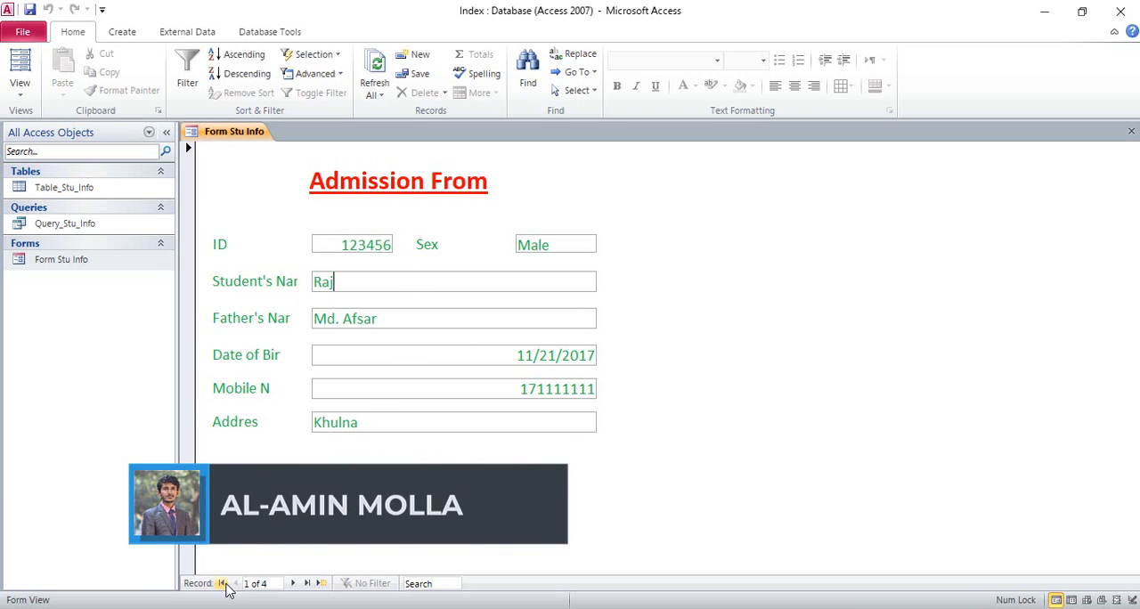
Browse forward through the student records to the last one, and go back one by one to the first record.
{"action": "left_click", "coordinate": [296, 584]}
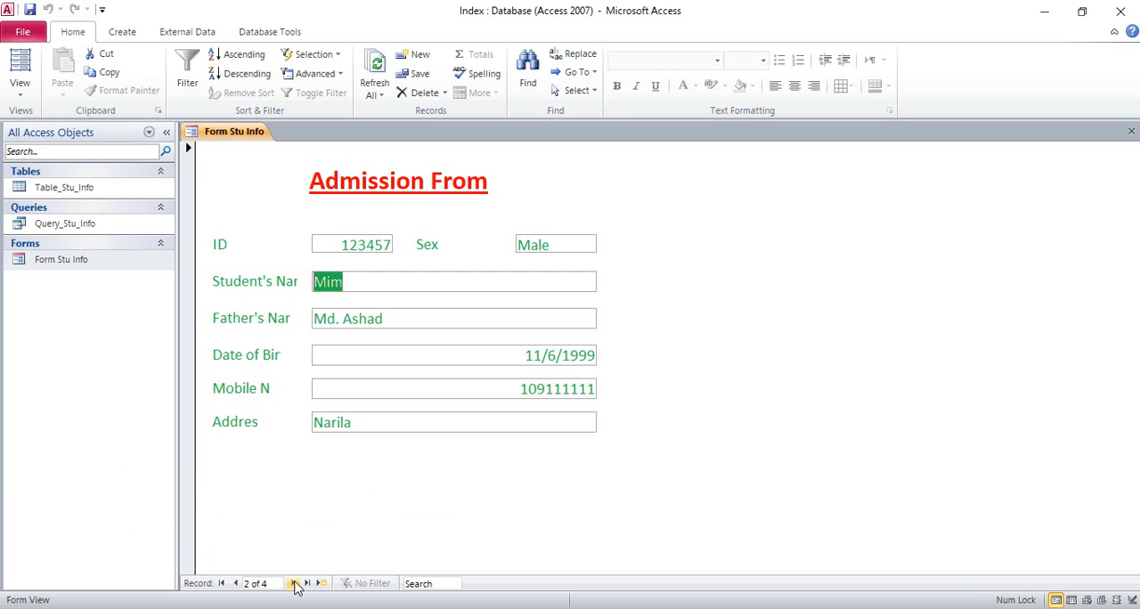
{"action": "left_click", "coordinate": [296, 584]}
{"action": "left_click", "coordinate": [297, 584]}
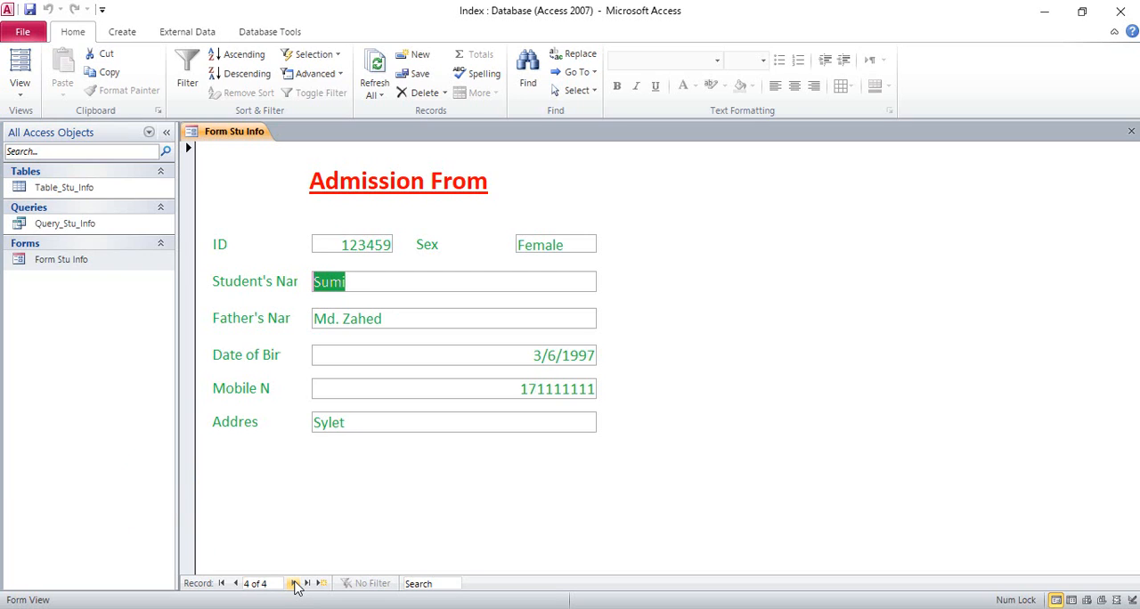
{"action": "left_click", "coordinate": [236, 583]}
{"action": "left_click", "coordinate": [235, 583]}
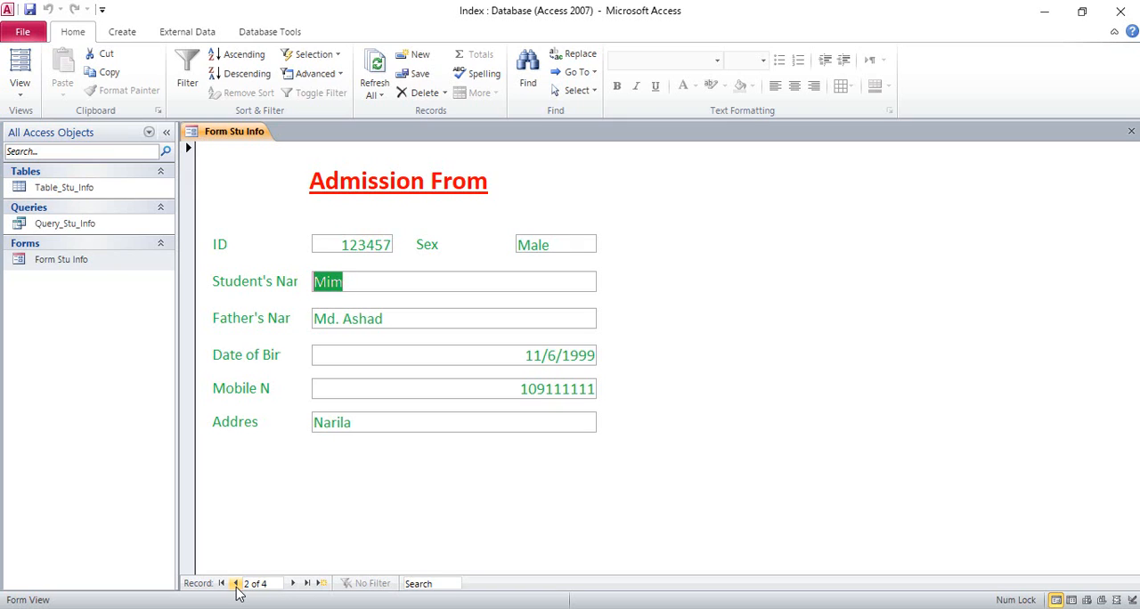
{"action": "left_click", "coordinate": [236, 583]}
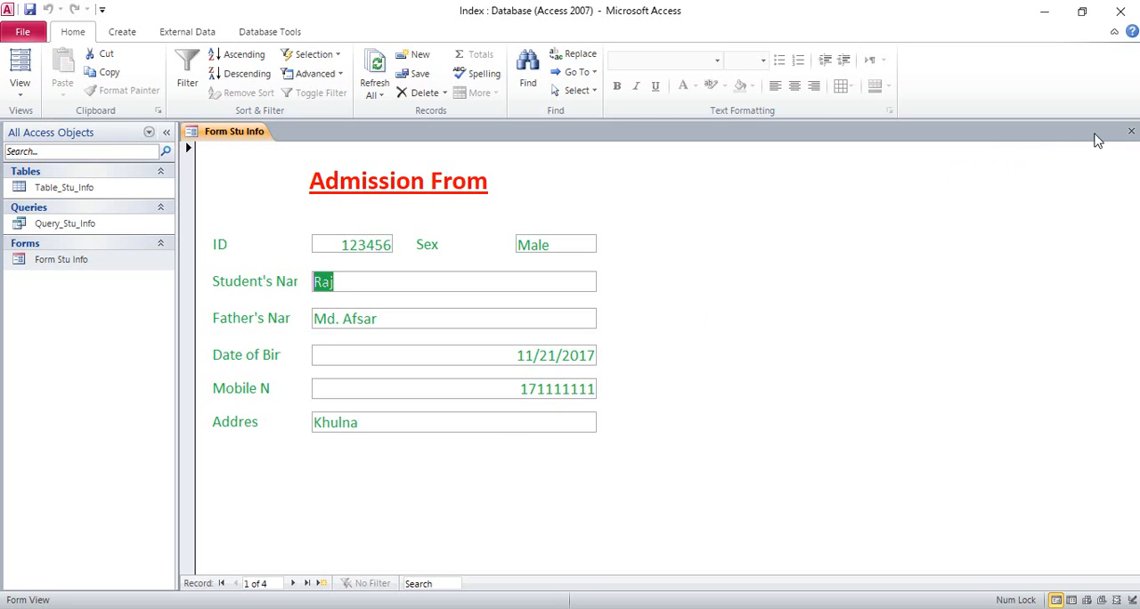
Close Form Stu Info and minimize the database window to show the desktop.
{"action": "left_click", "coordinate": [1130, 131]}
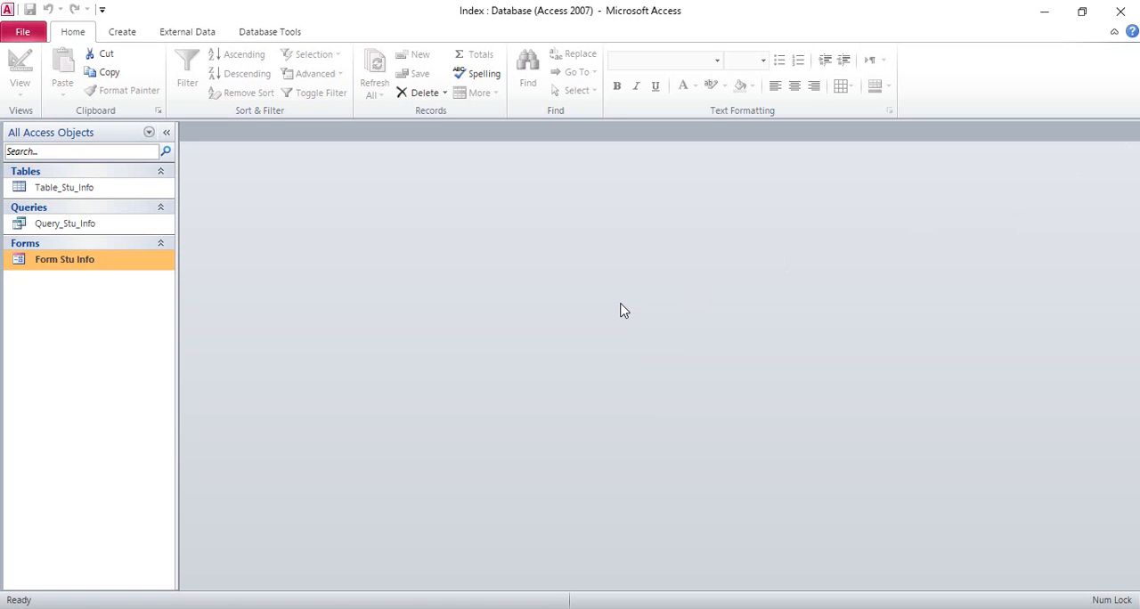
{"action": "left_click", "coordinate": [1049, 12]}
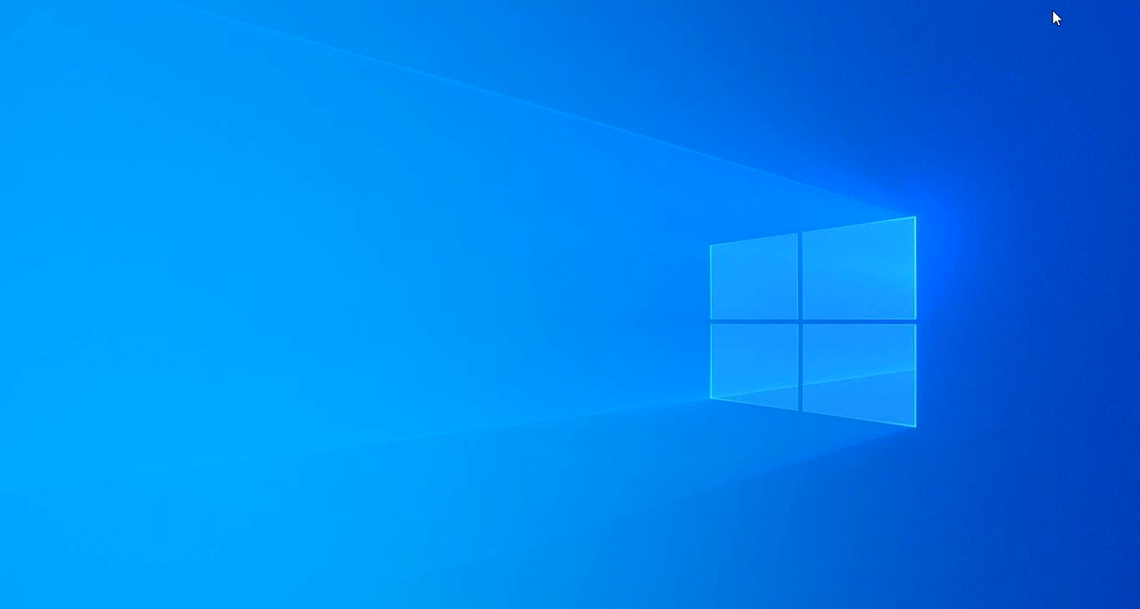